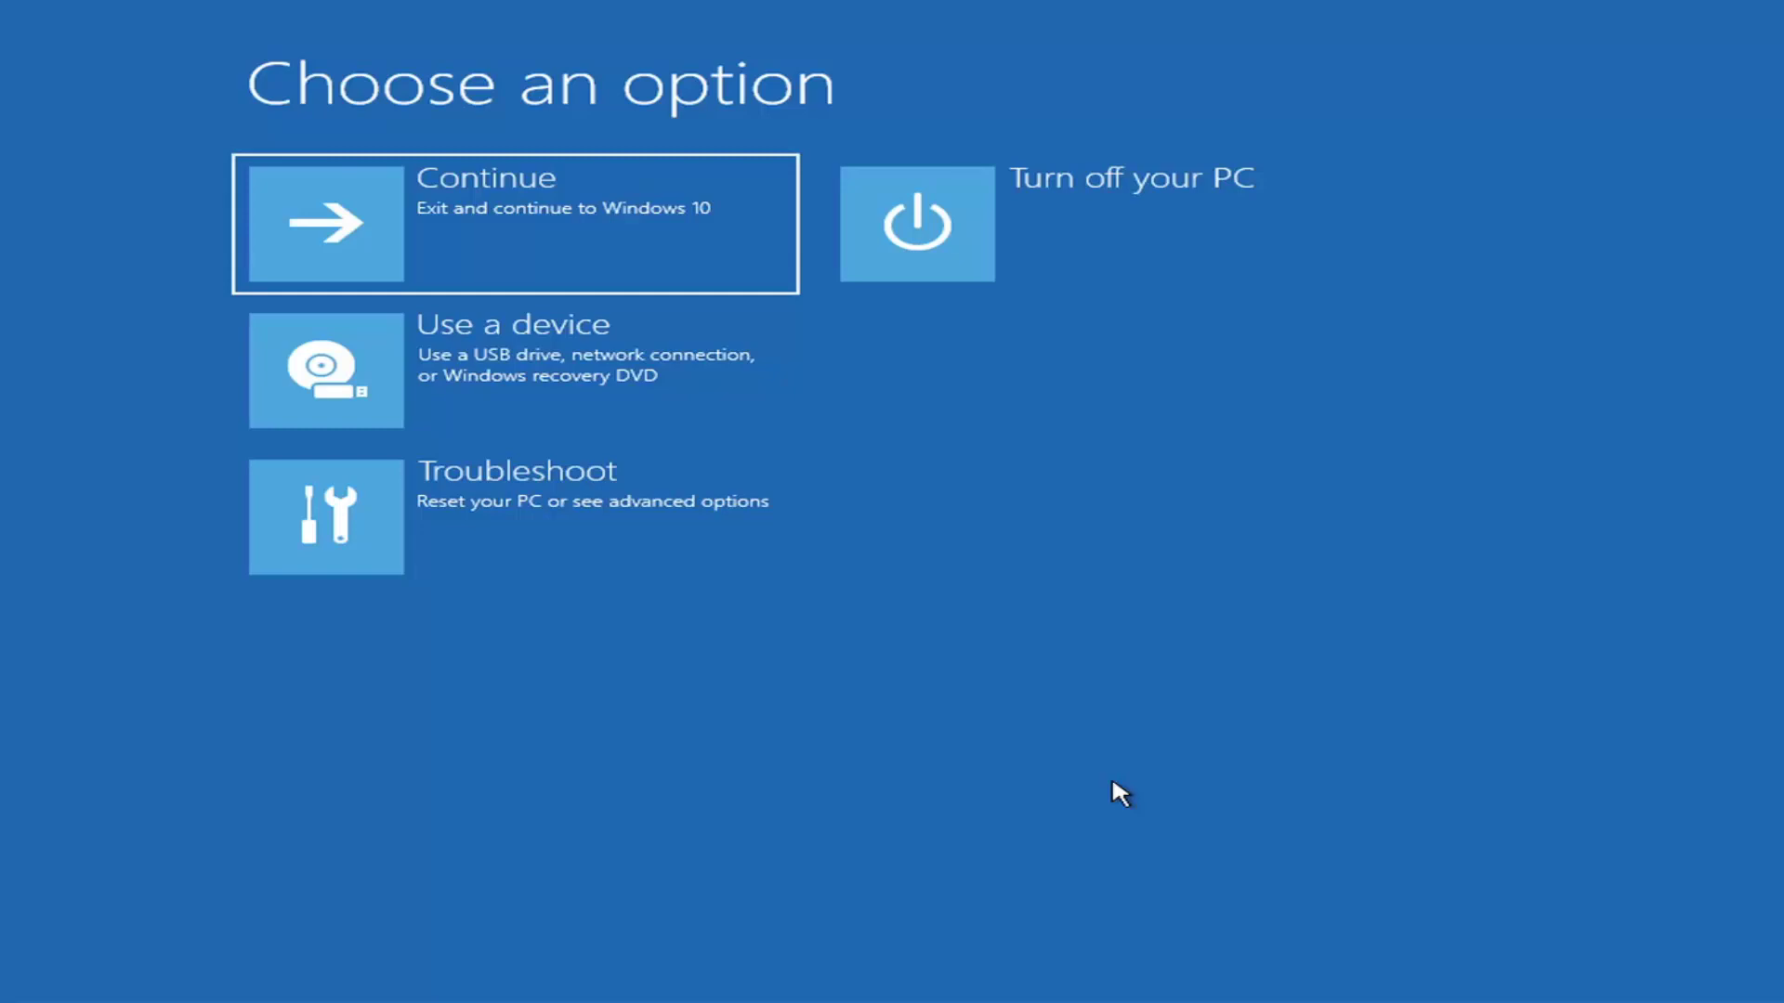
Run Startup Repair from the advanced troubleshooting options
left_click(498, 210)
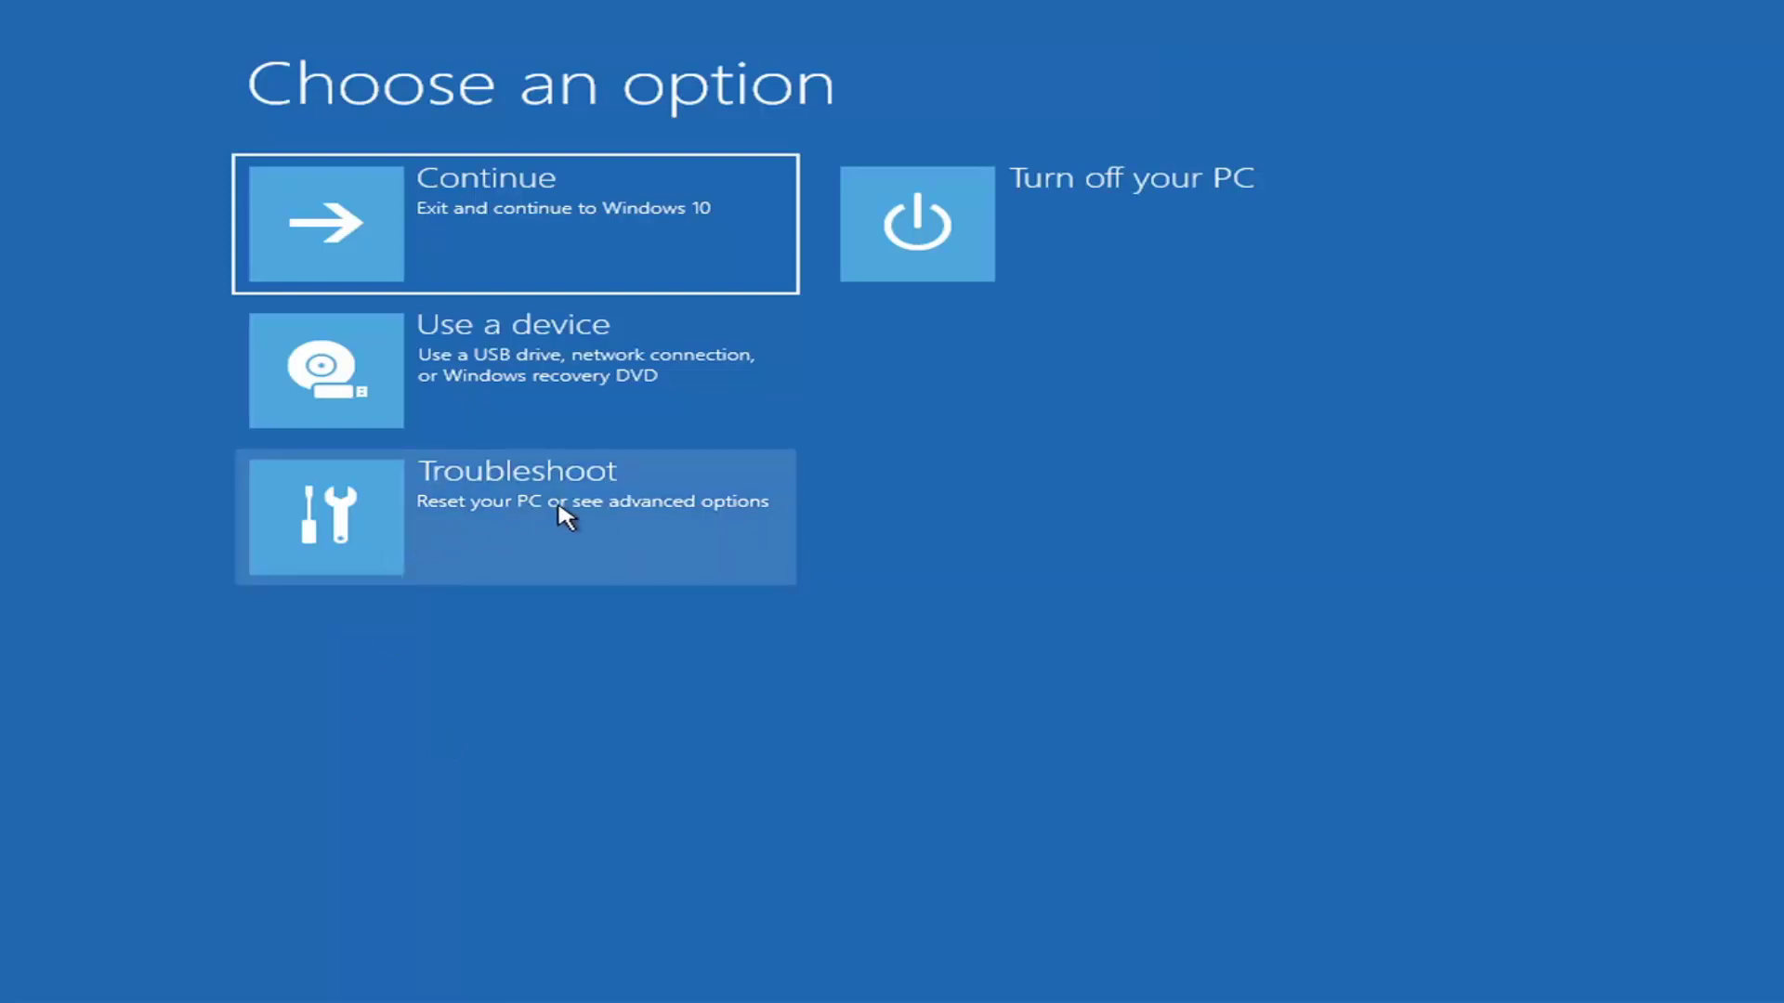
left_click(658, 516)
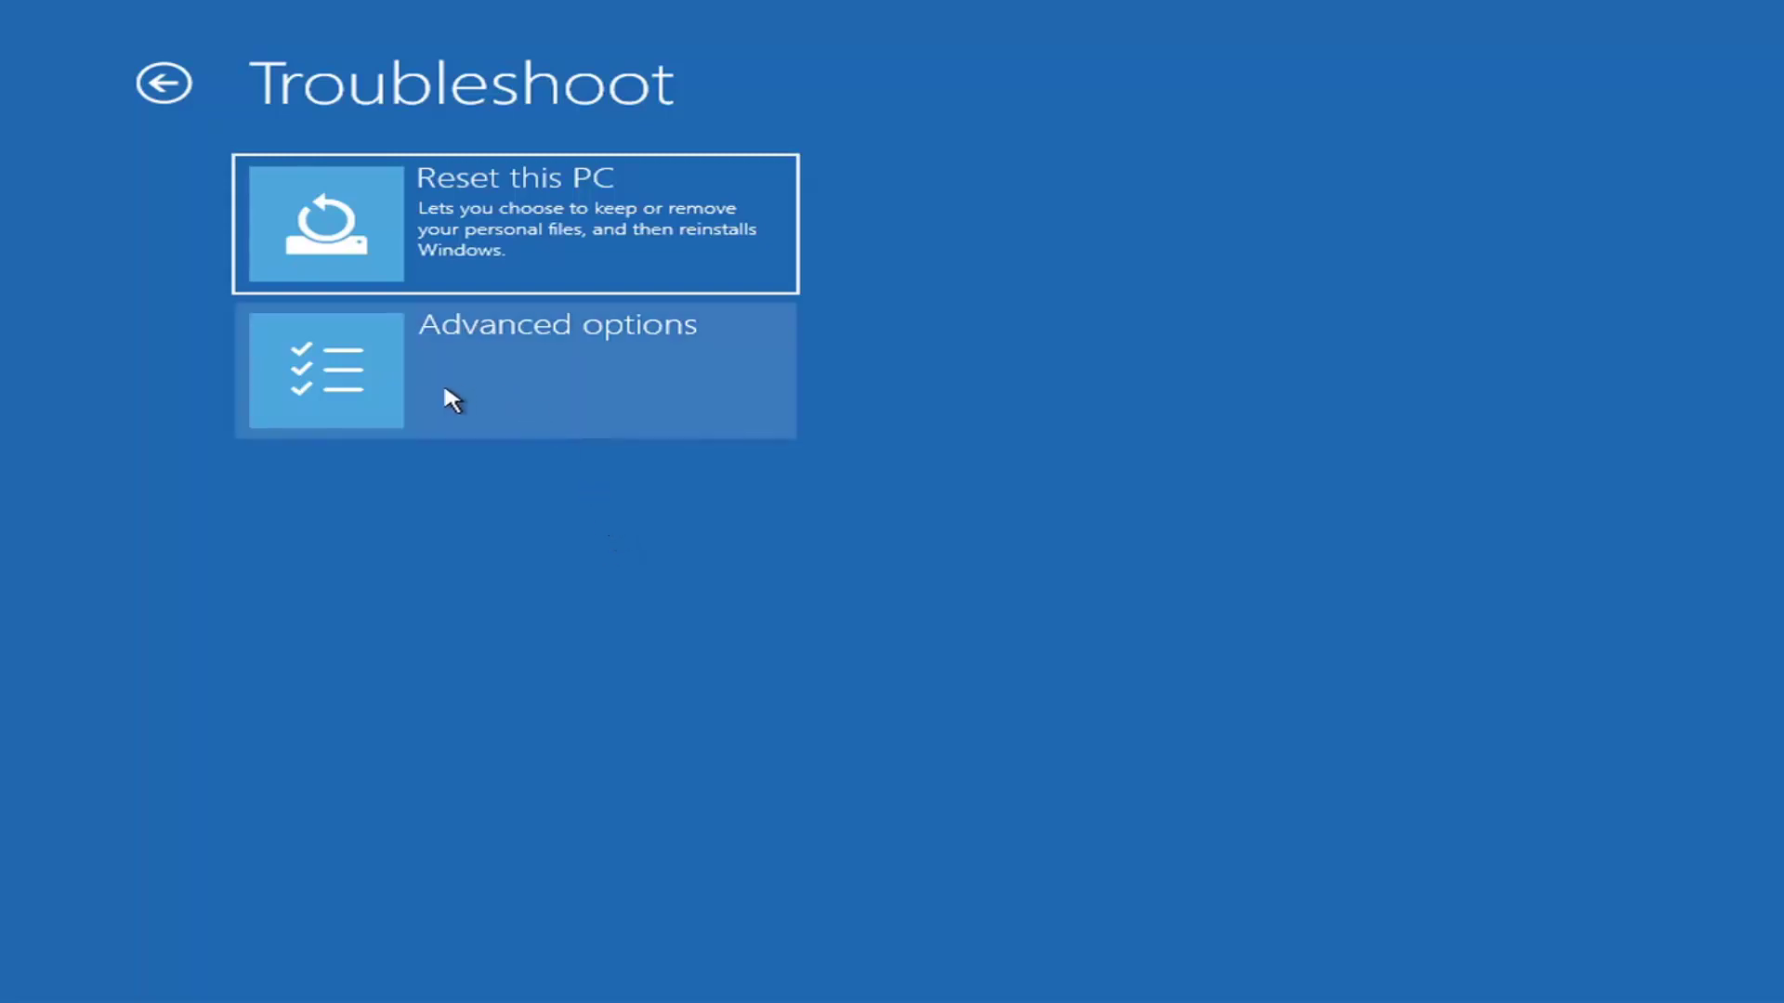
left_click(554, 372)
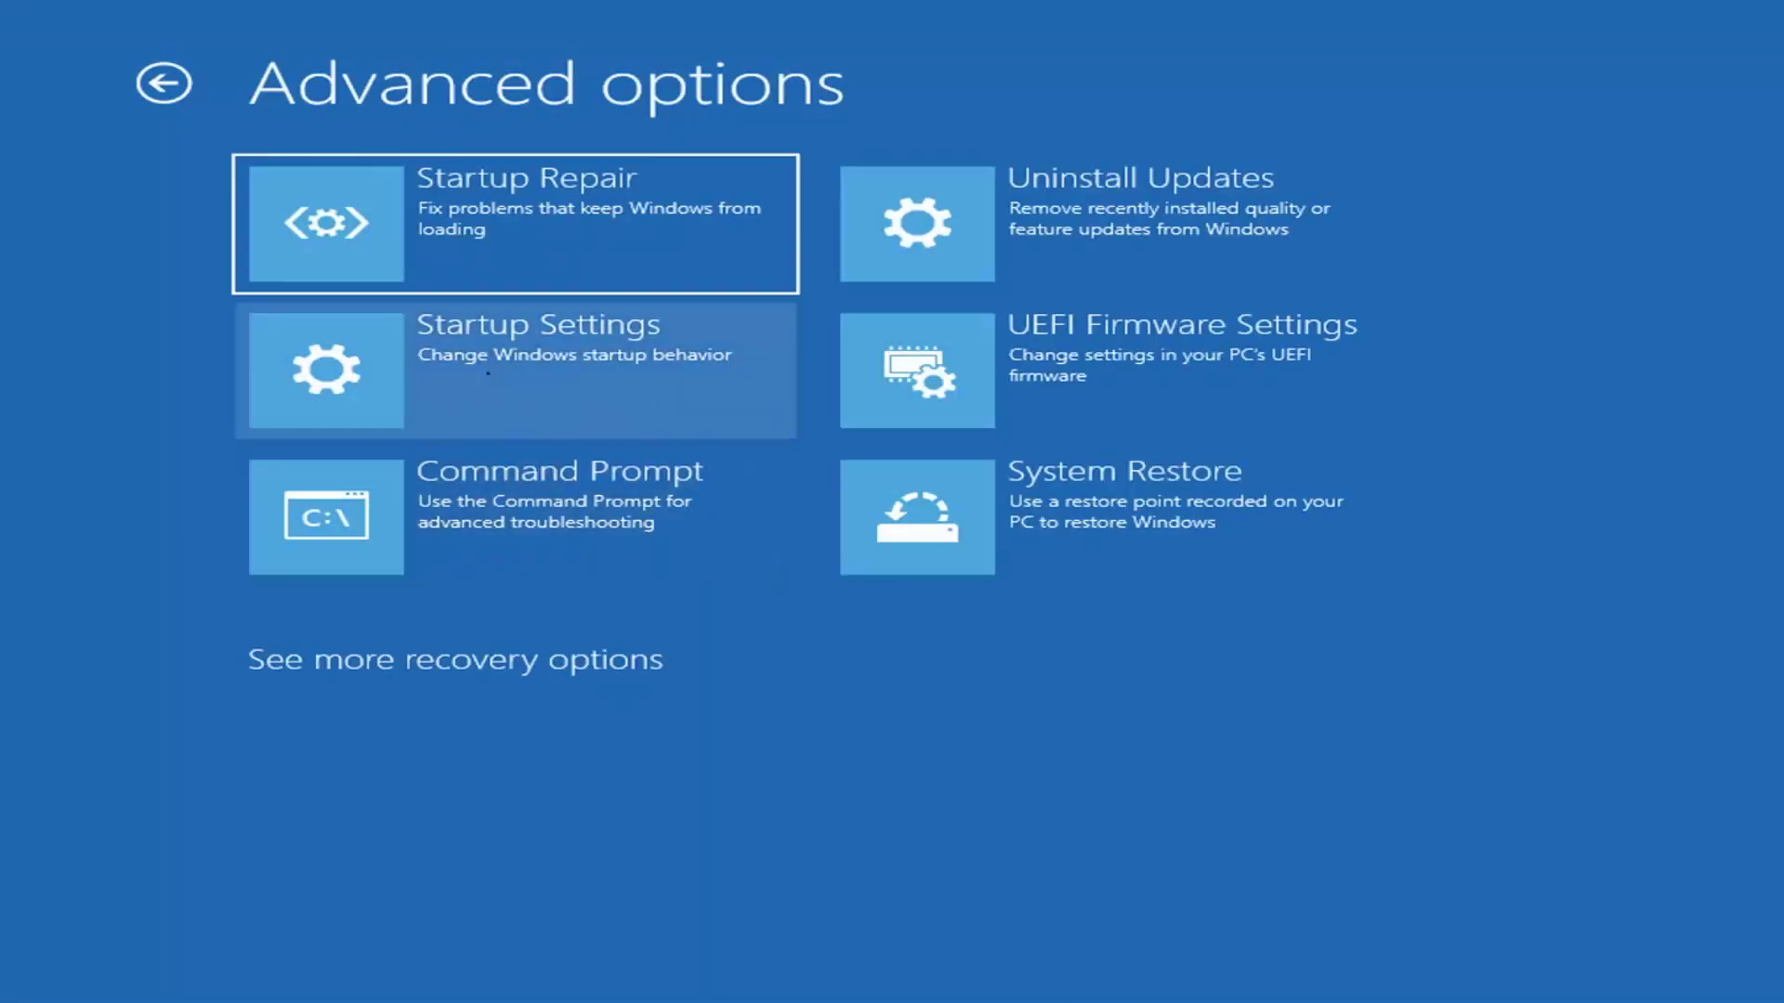
left_click(459, 238)
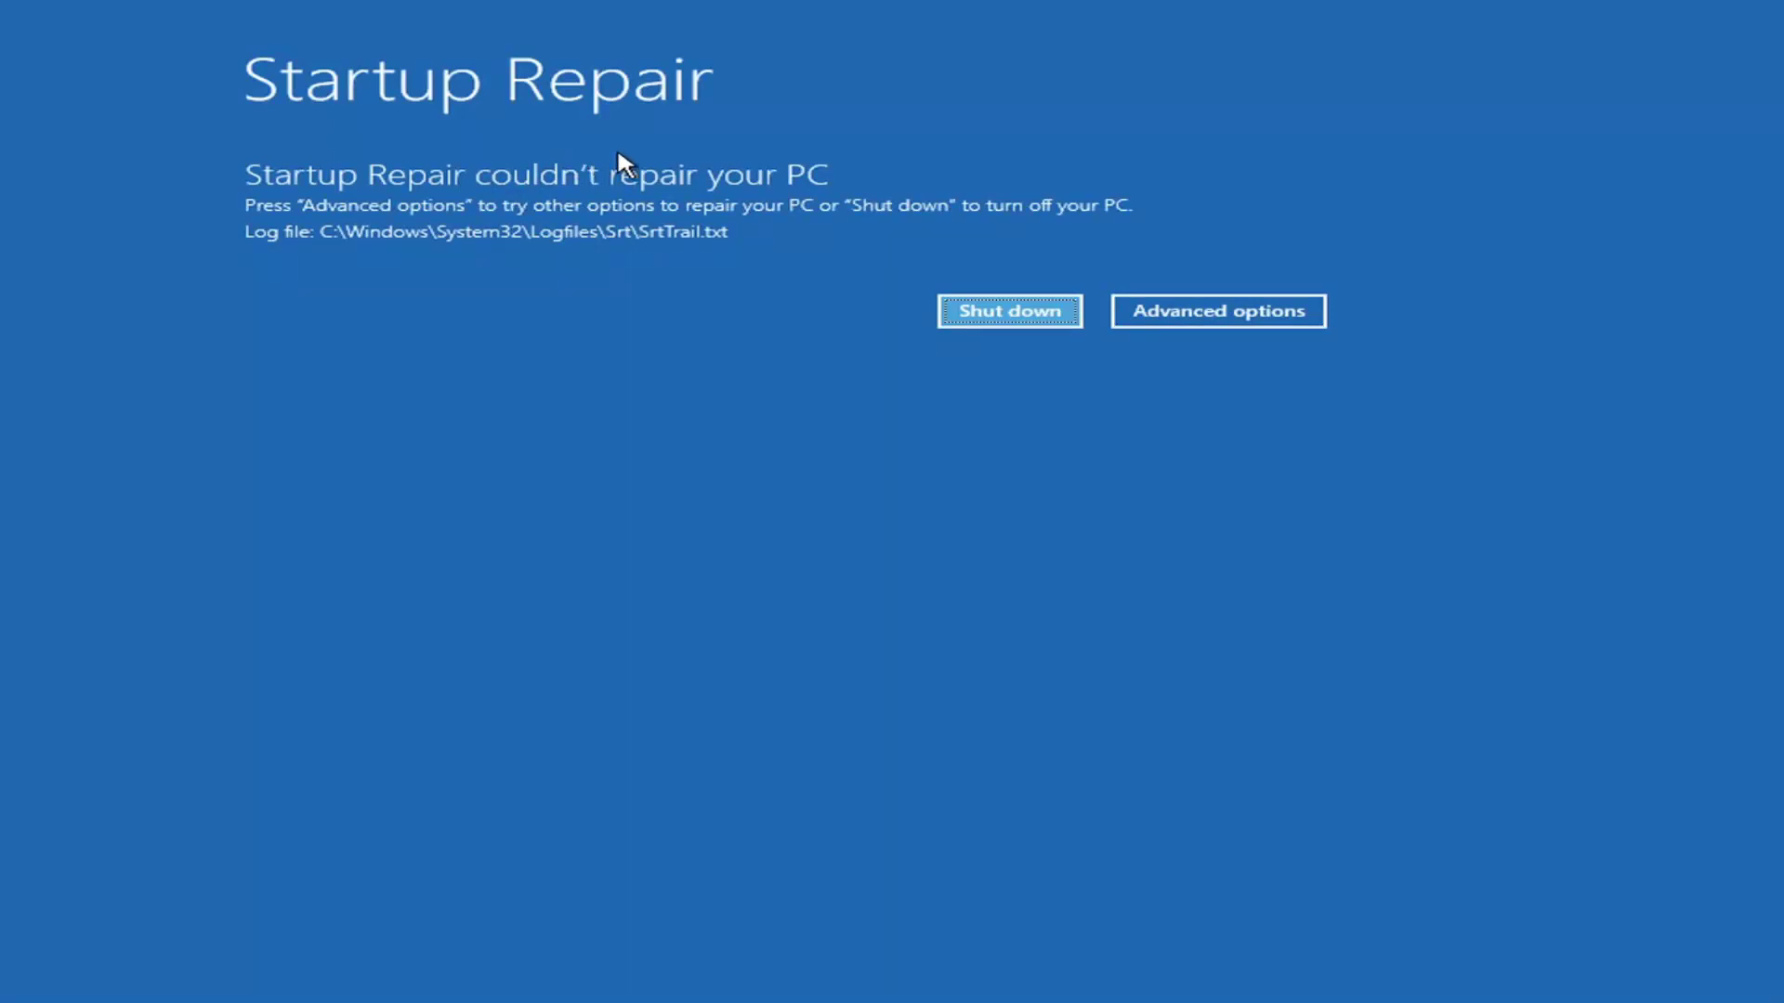
Return to the advanced troubleshooting options and review the Startup Settings and Uninstall Updates choices
left_click(1246, 311)
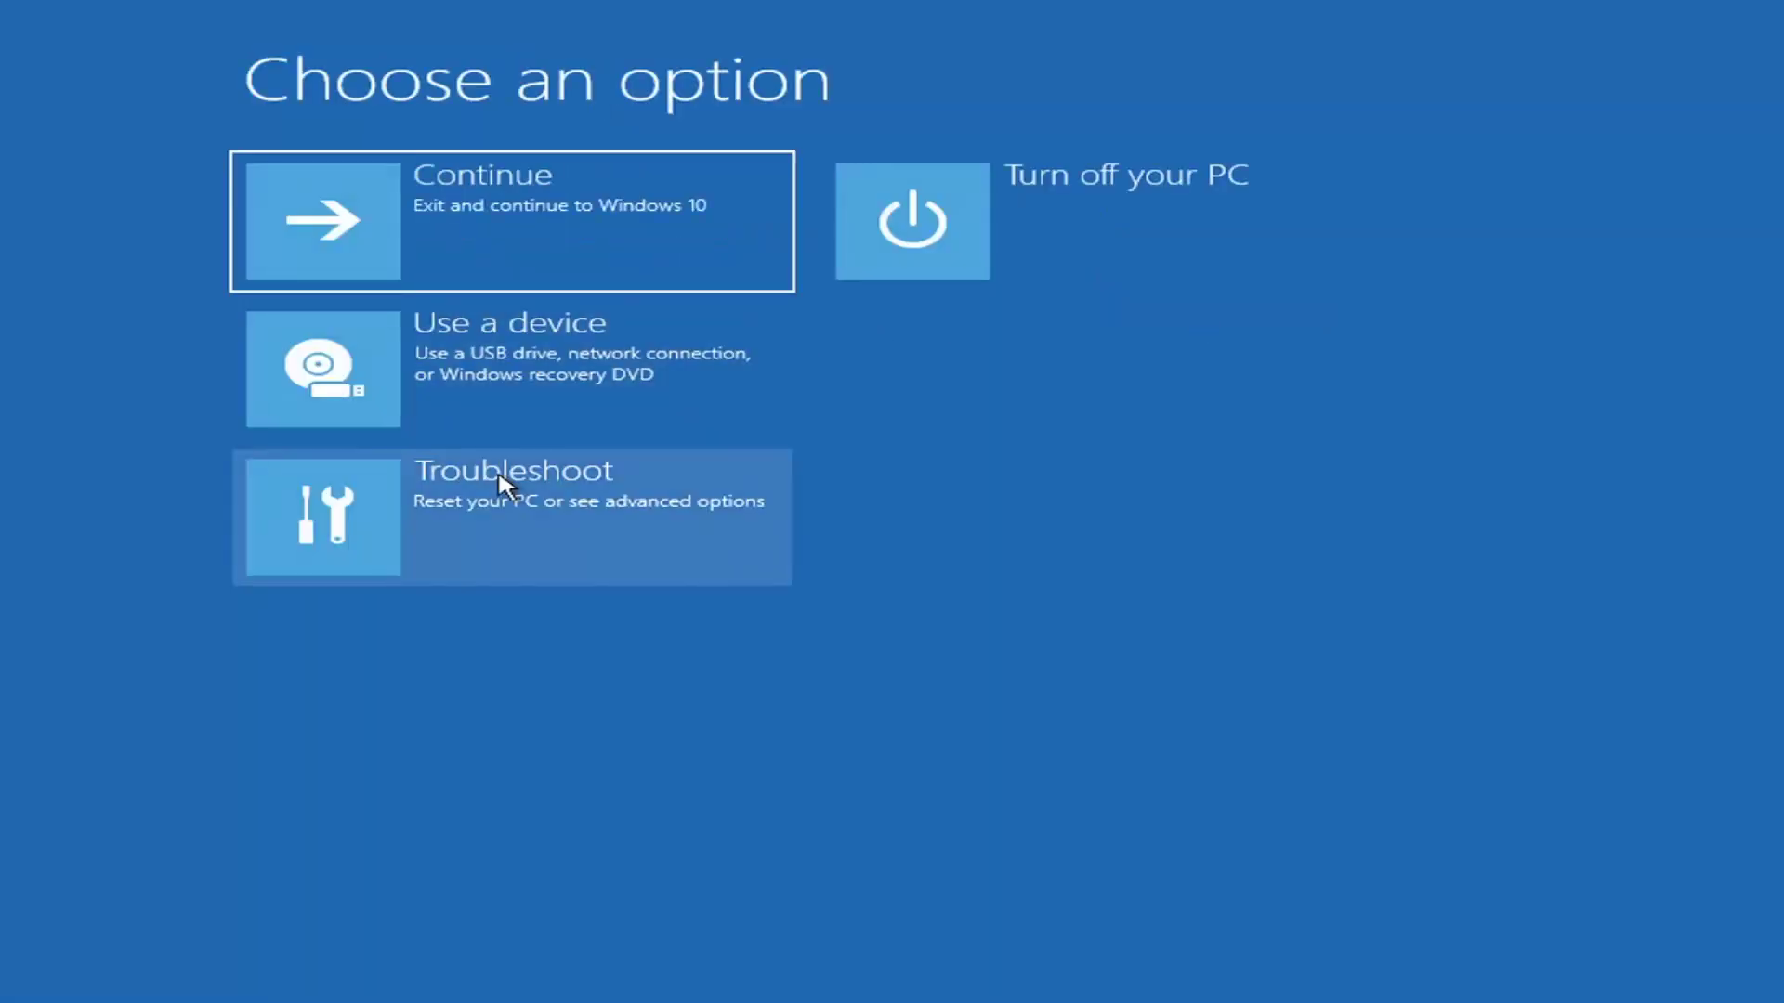
left_click(451, 536)
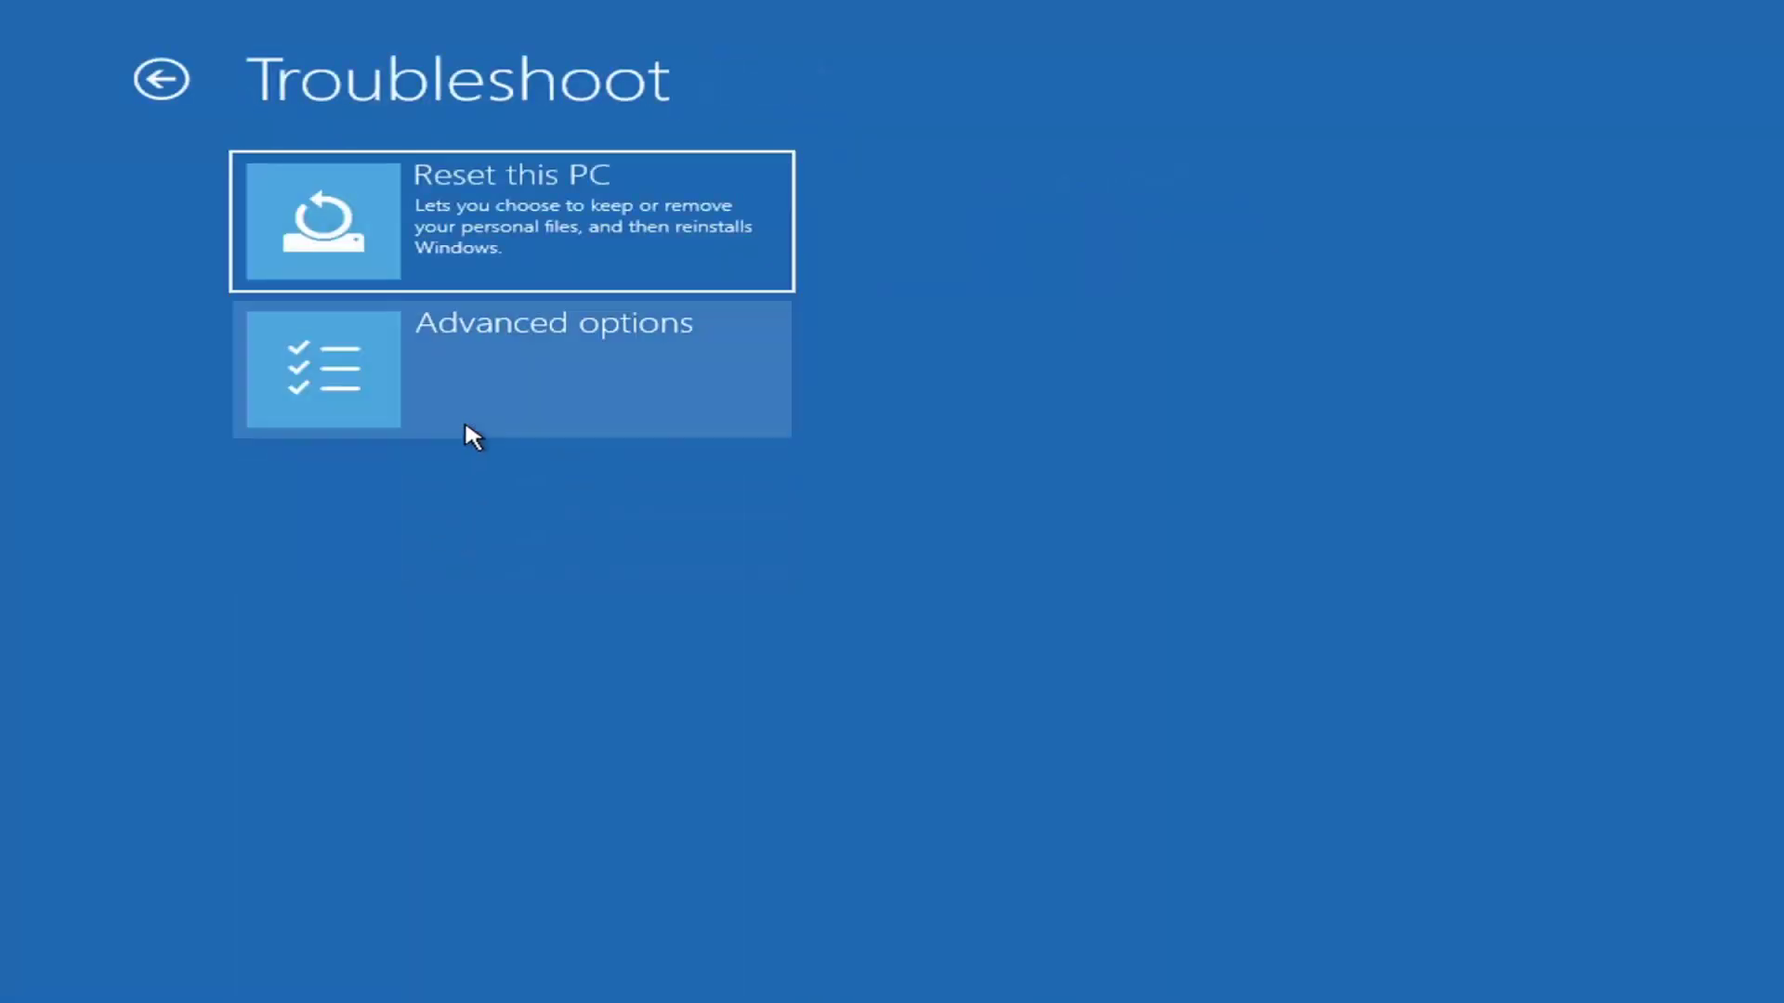
left_click(460, 379)
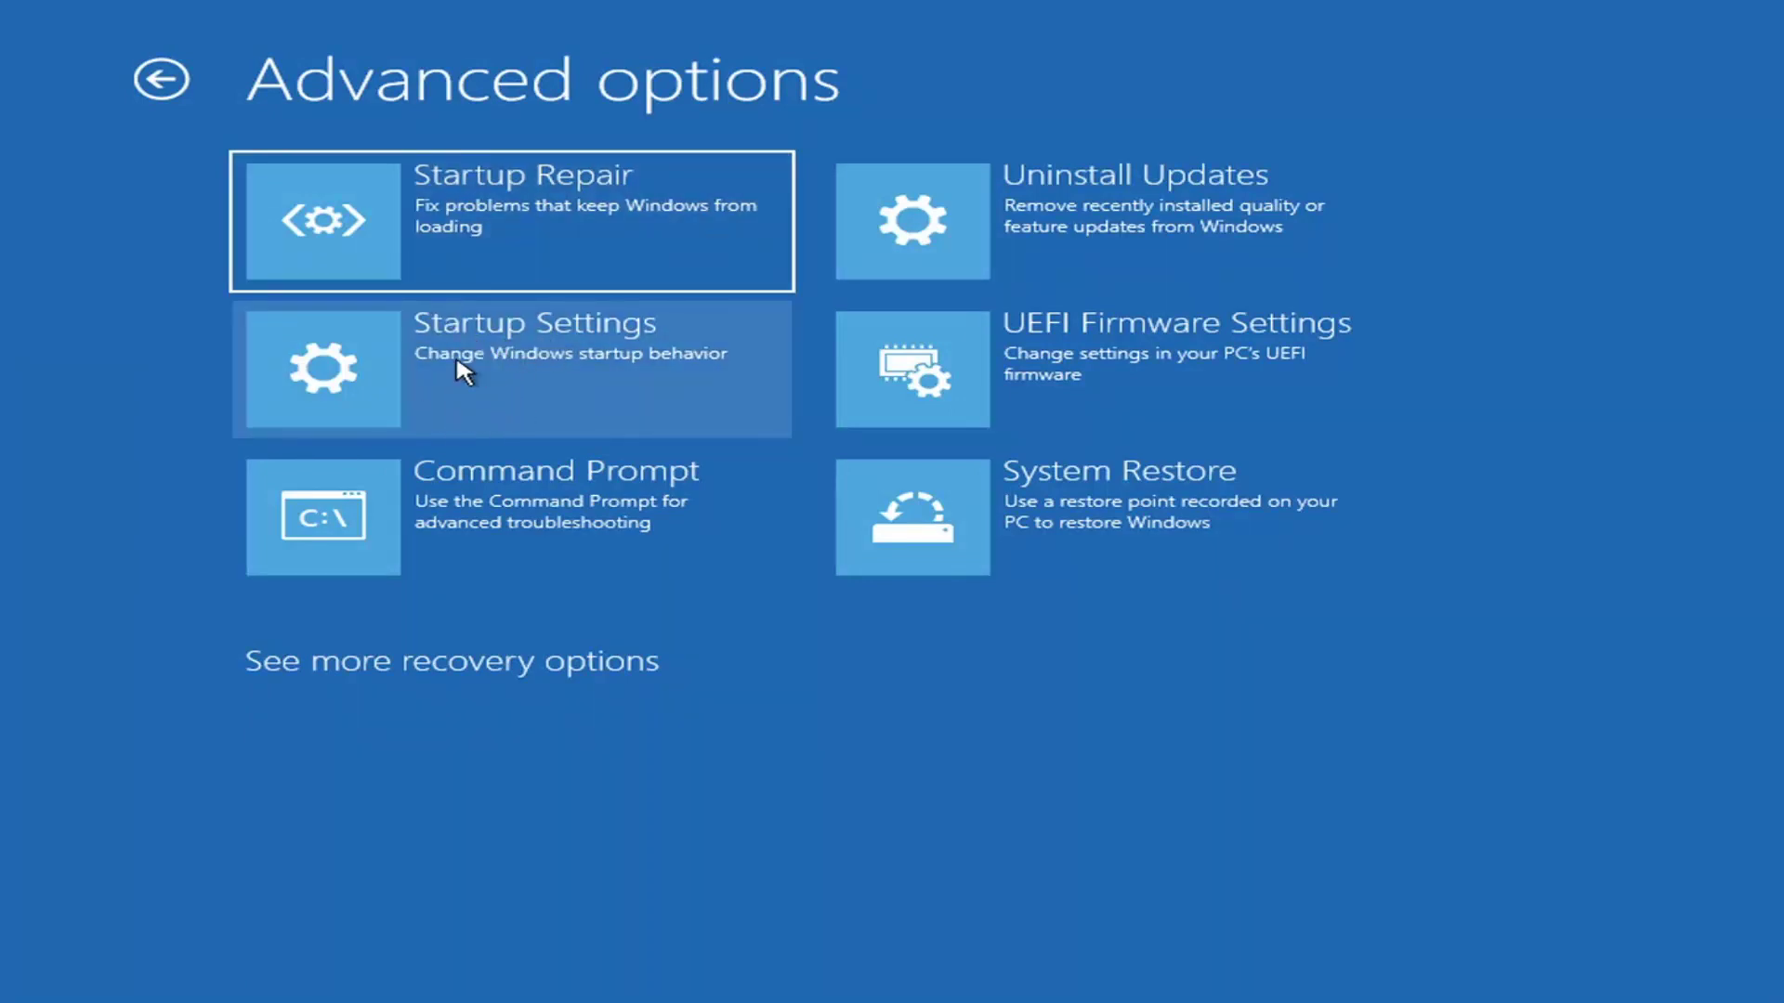
left_click(459, 368)
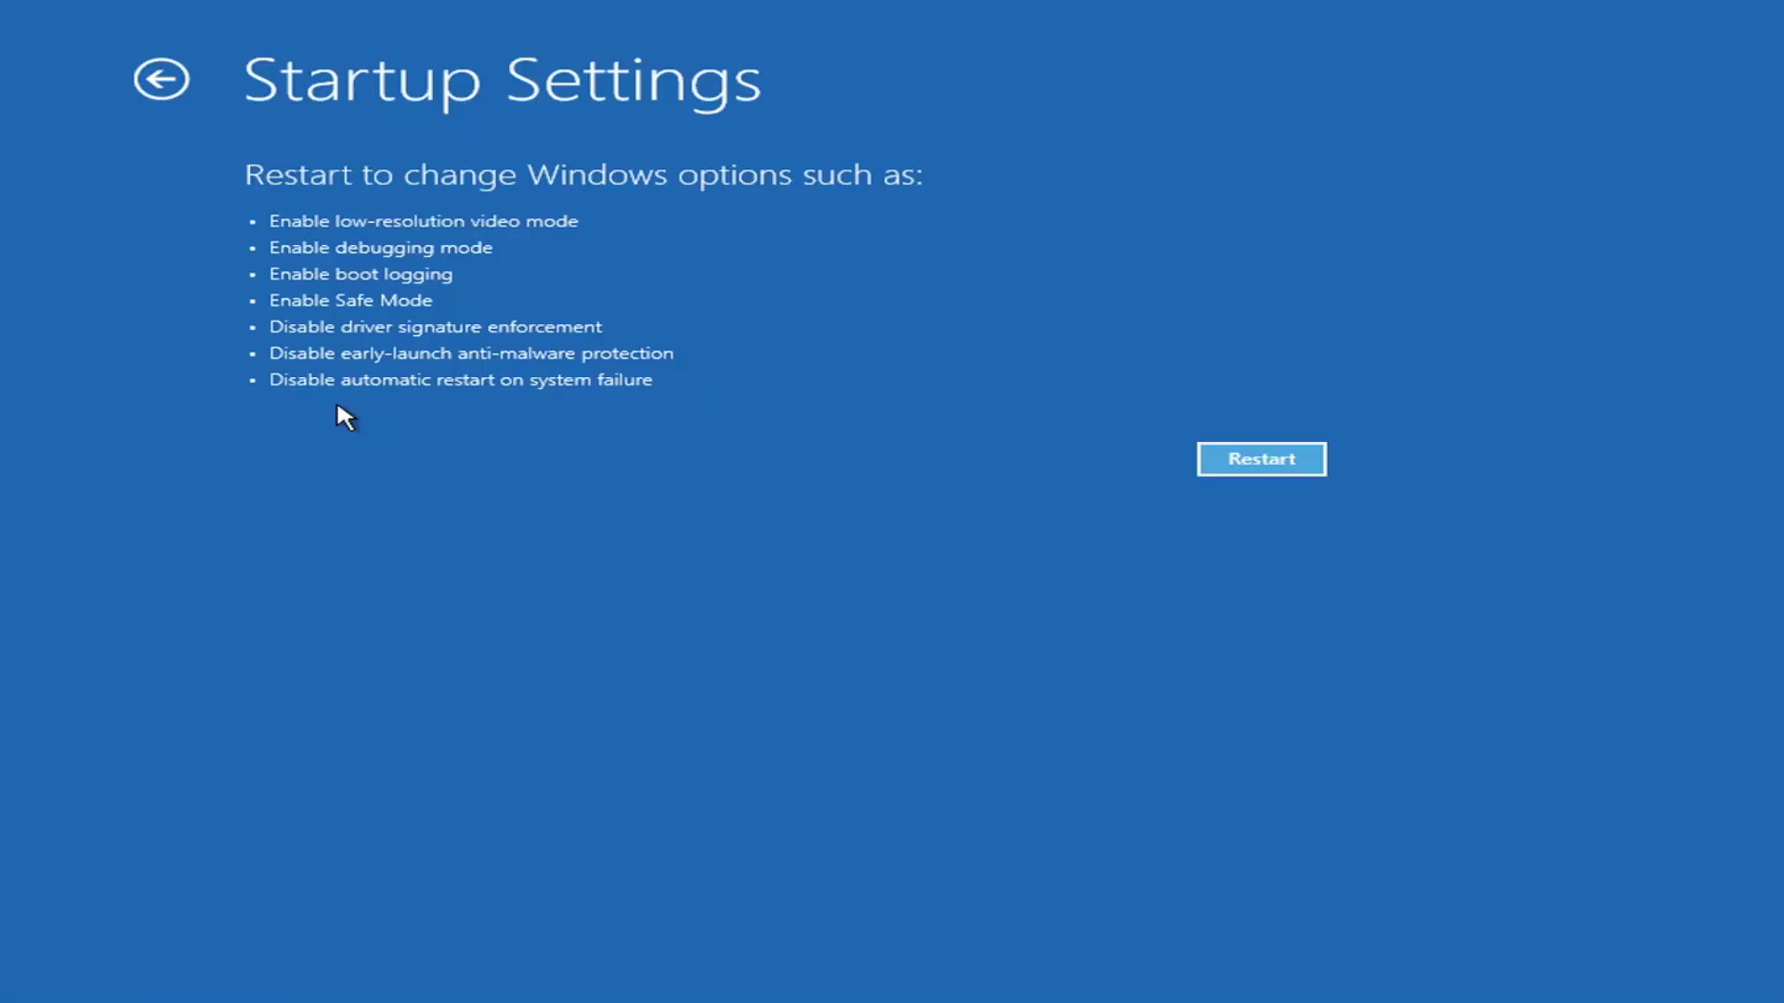
left_click(160, 79)
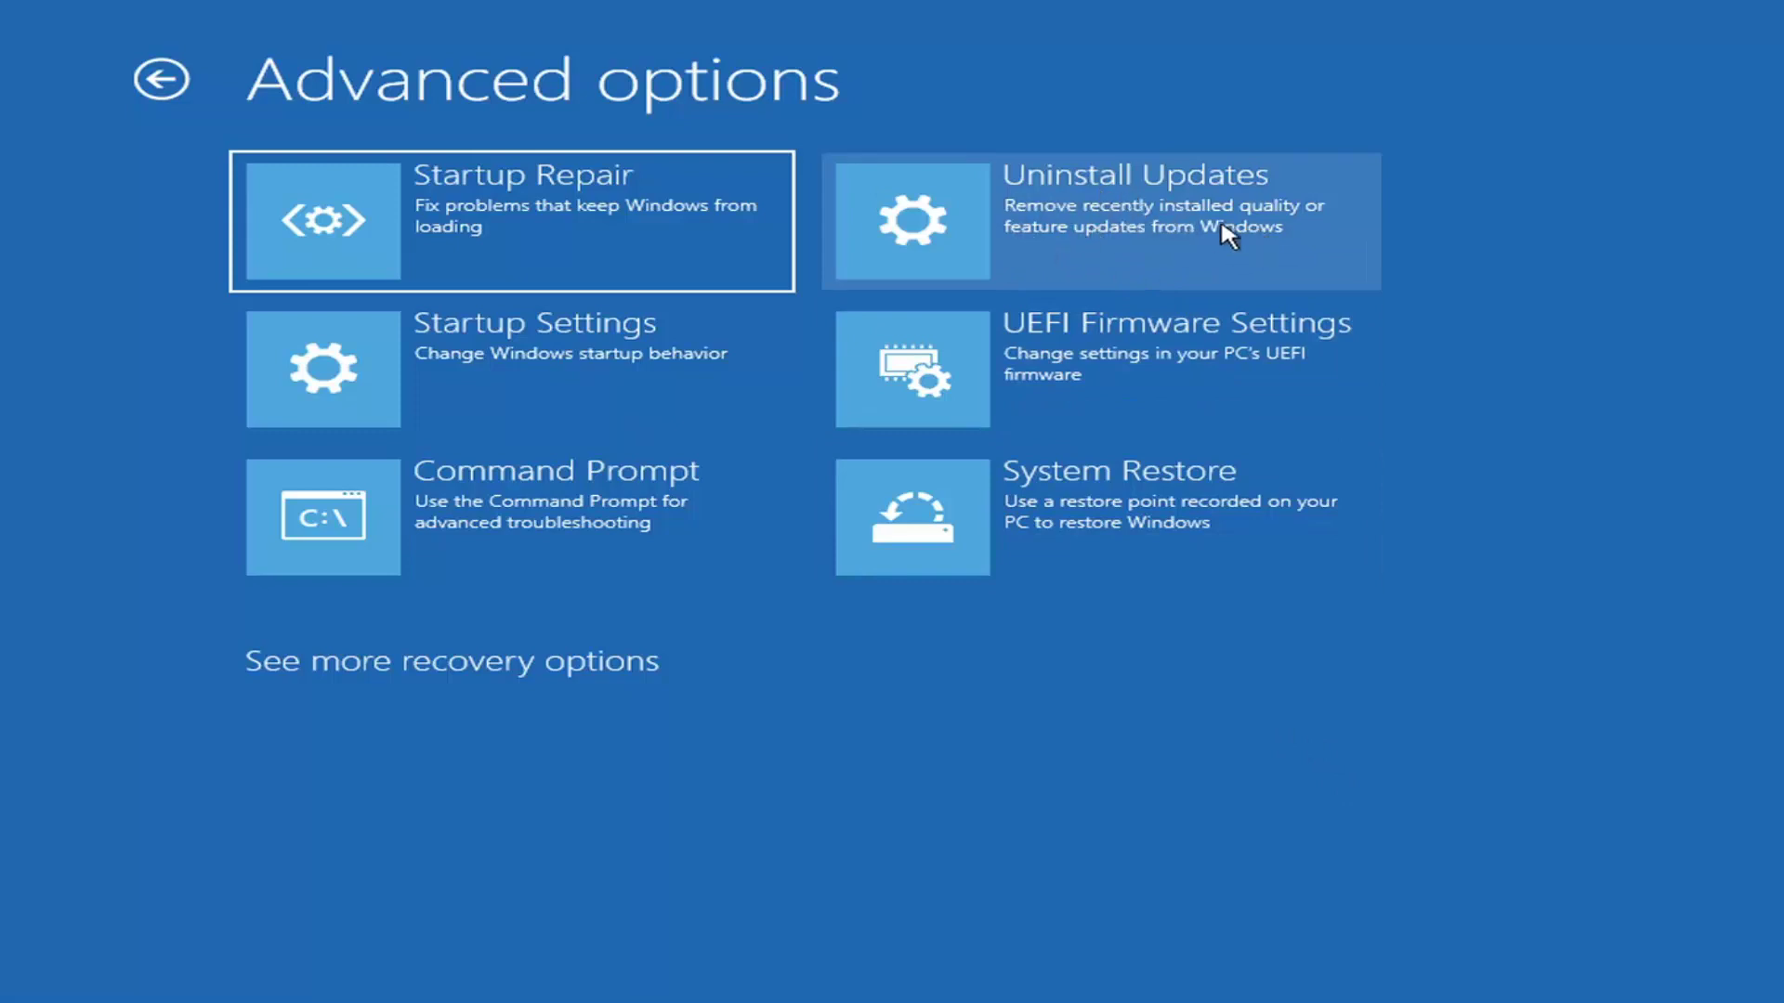
left_click(1038, 227)
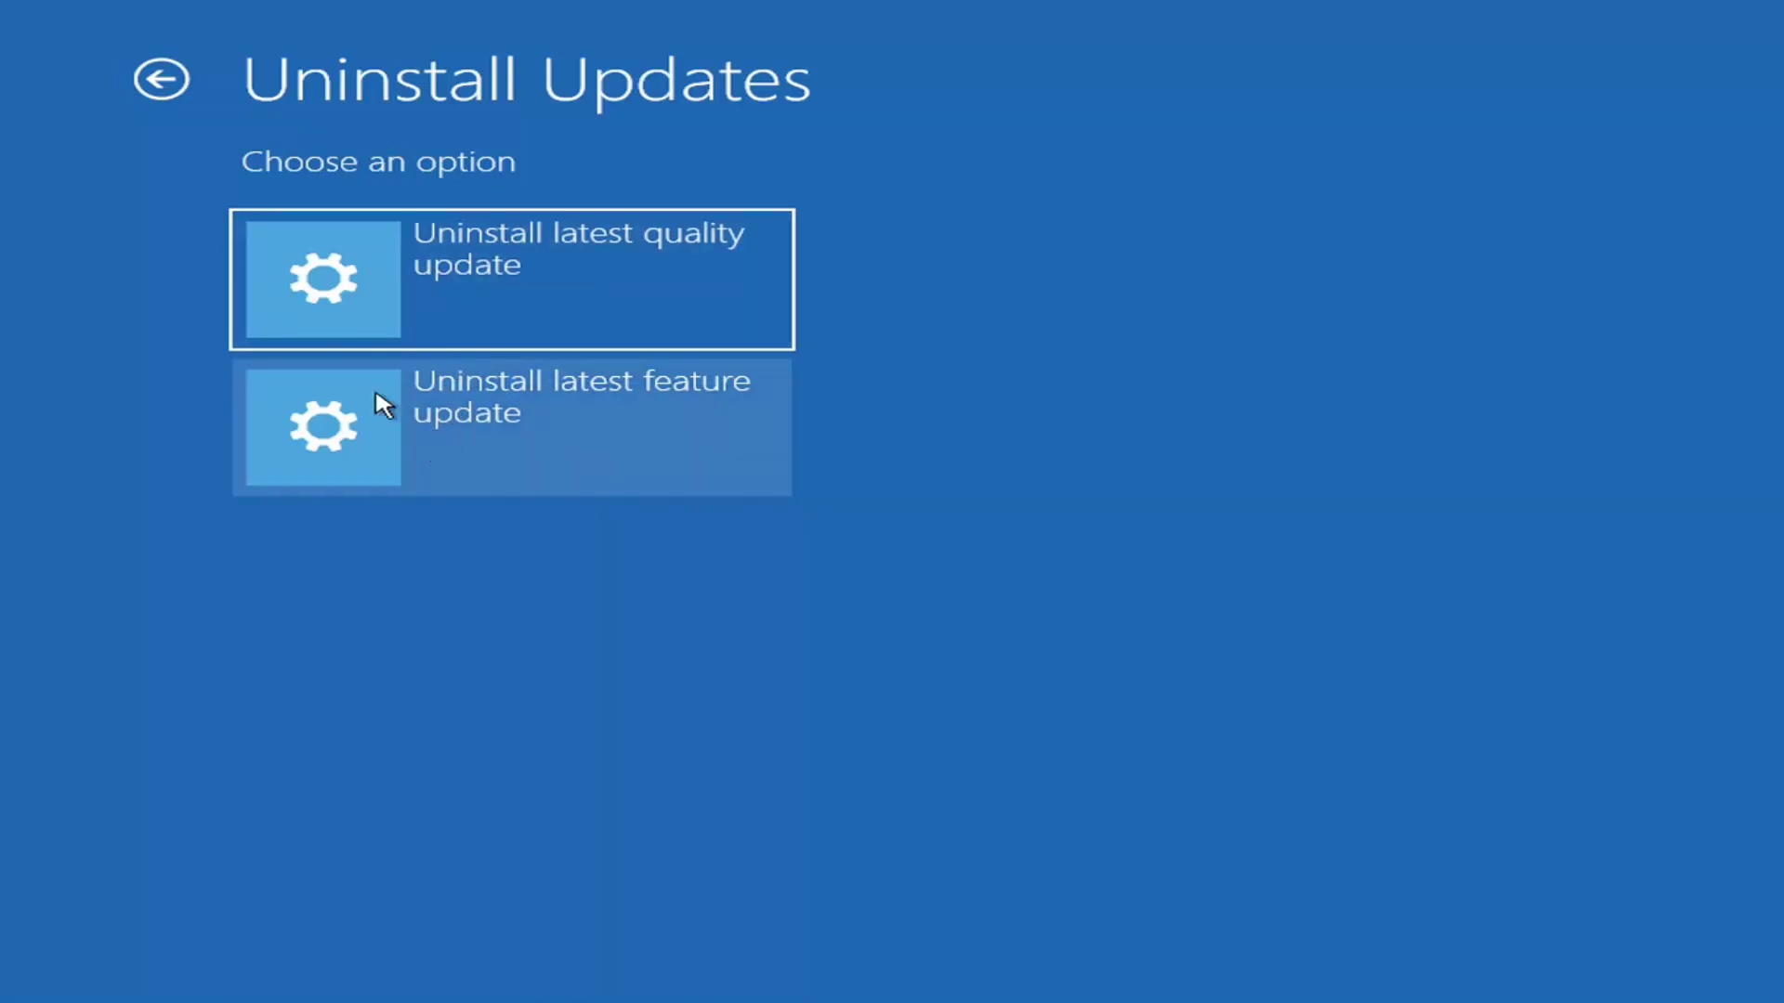
left_click(160, 79)
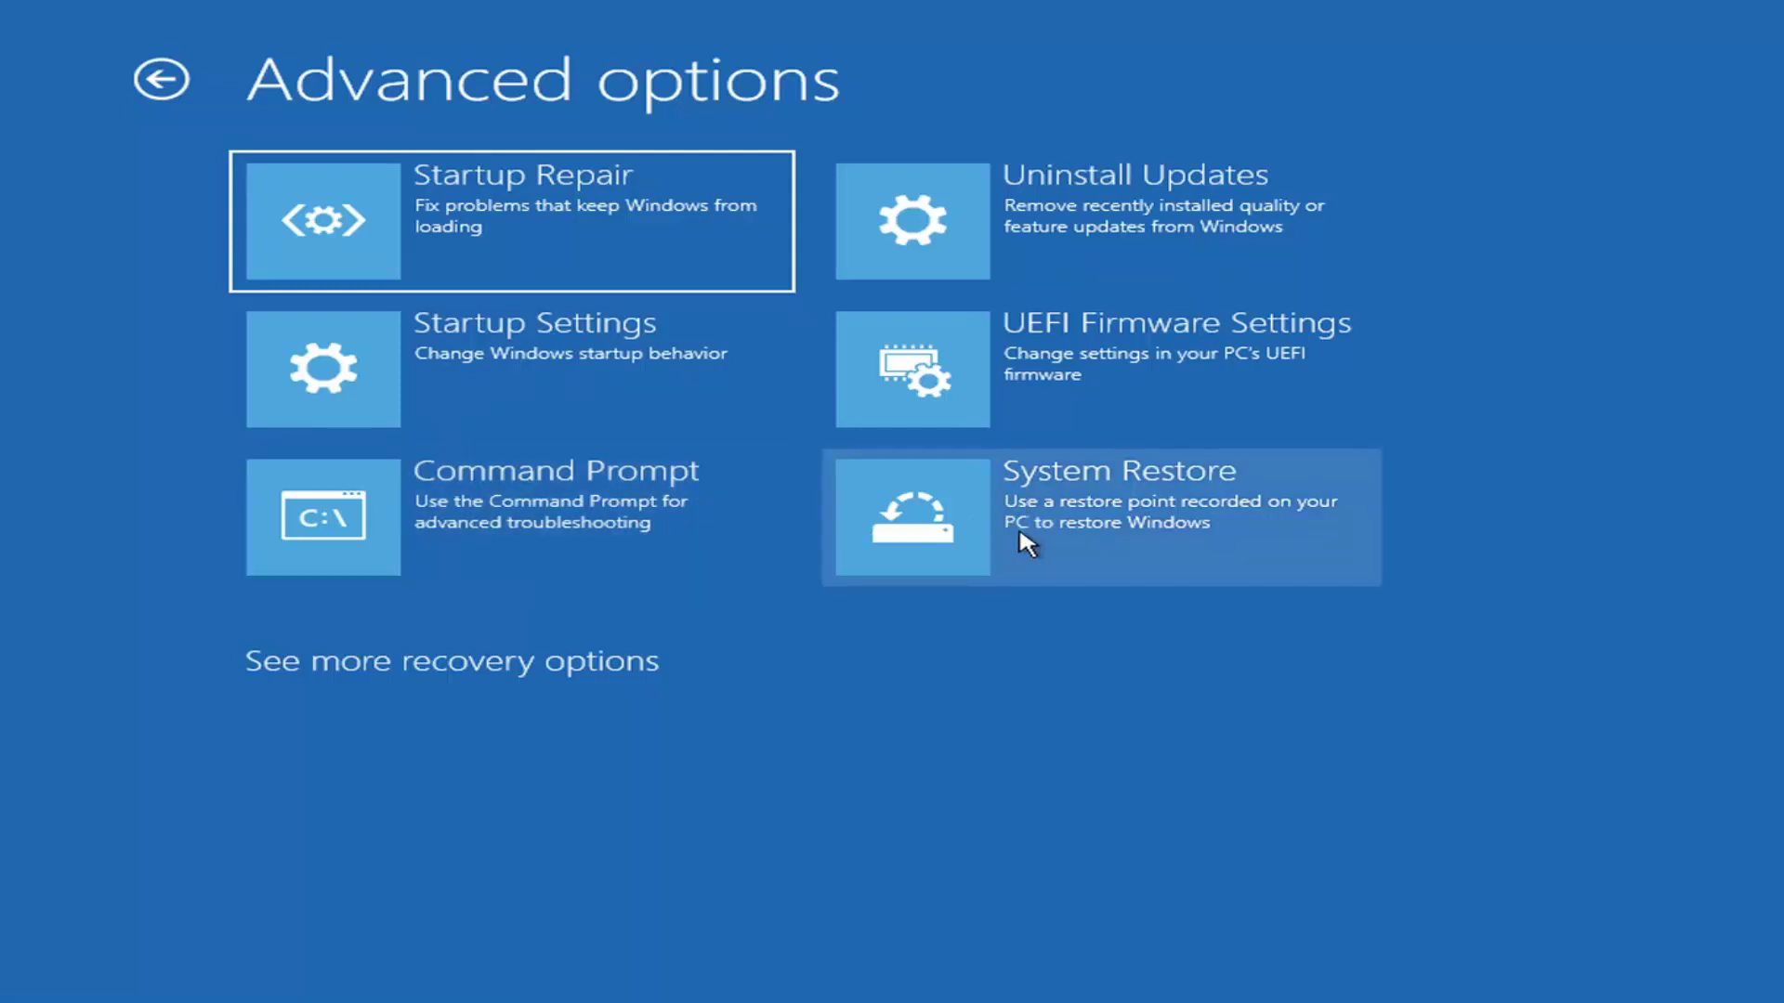
Restore the system to the manual "Before Updates" restore point of 7/9/2021 12:37:05 PM and restart the computer
left_click(1110, 537)
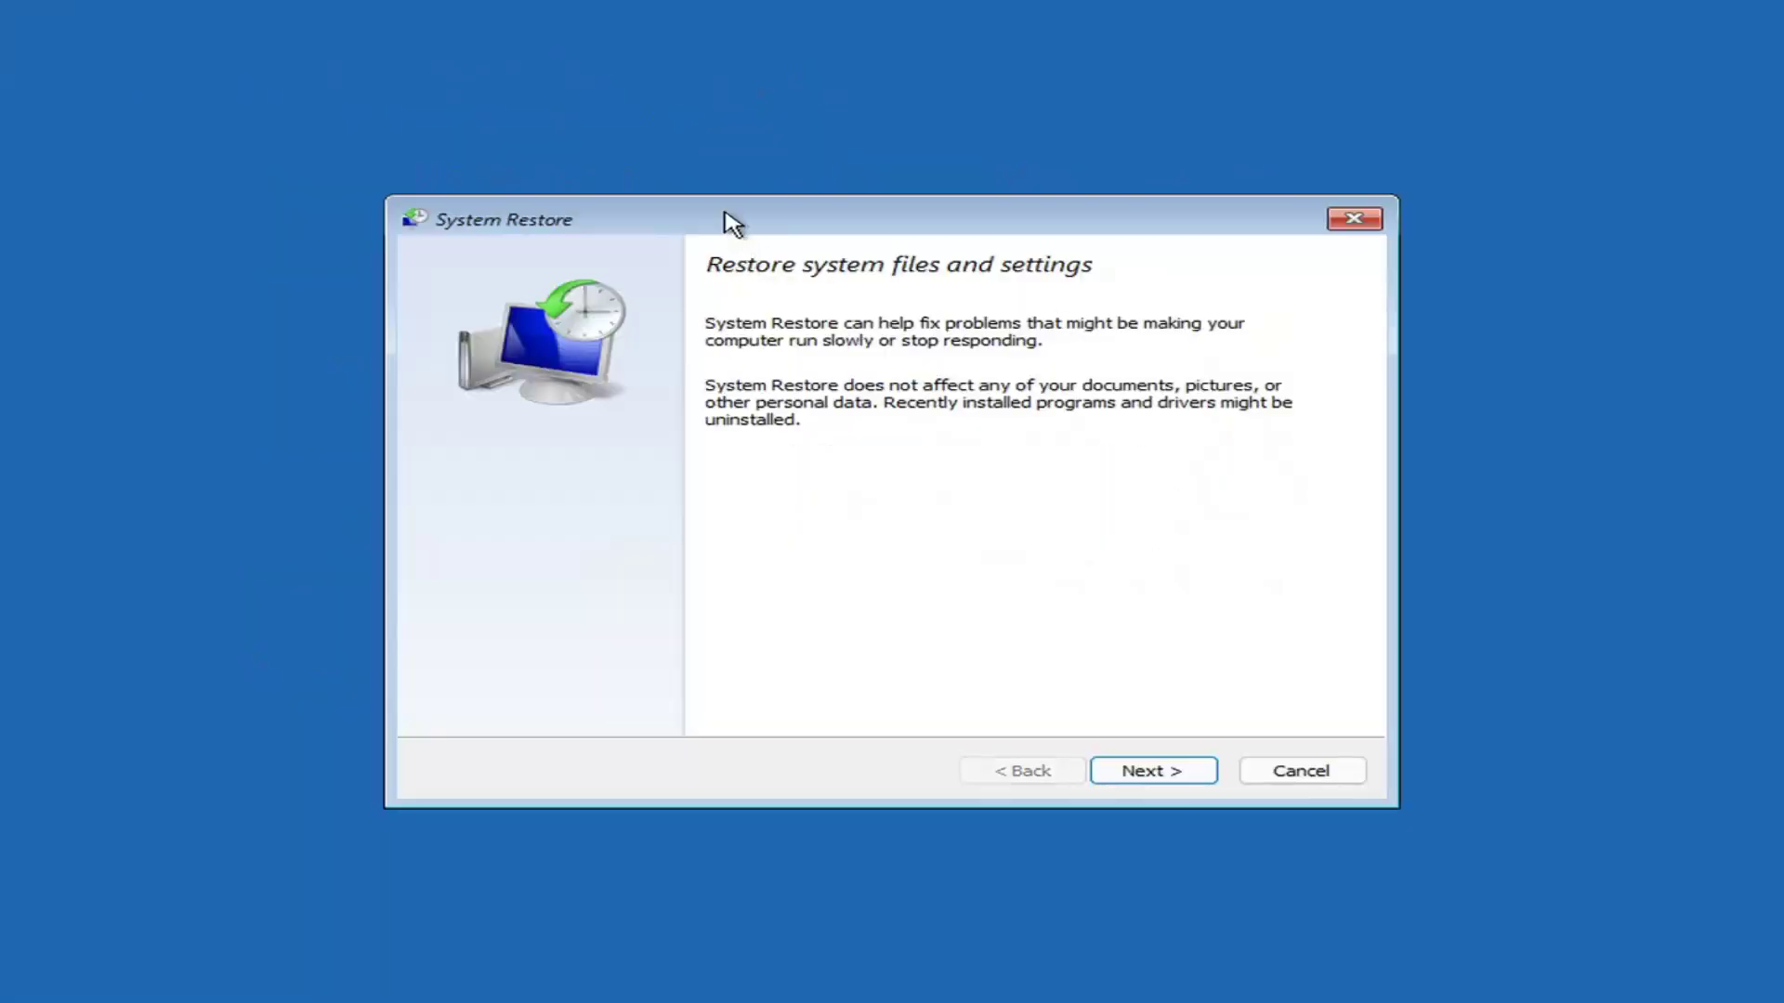
left_click(1129, 770)
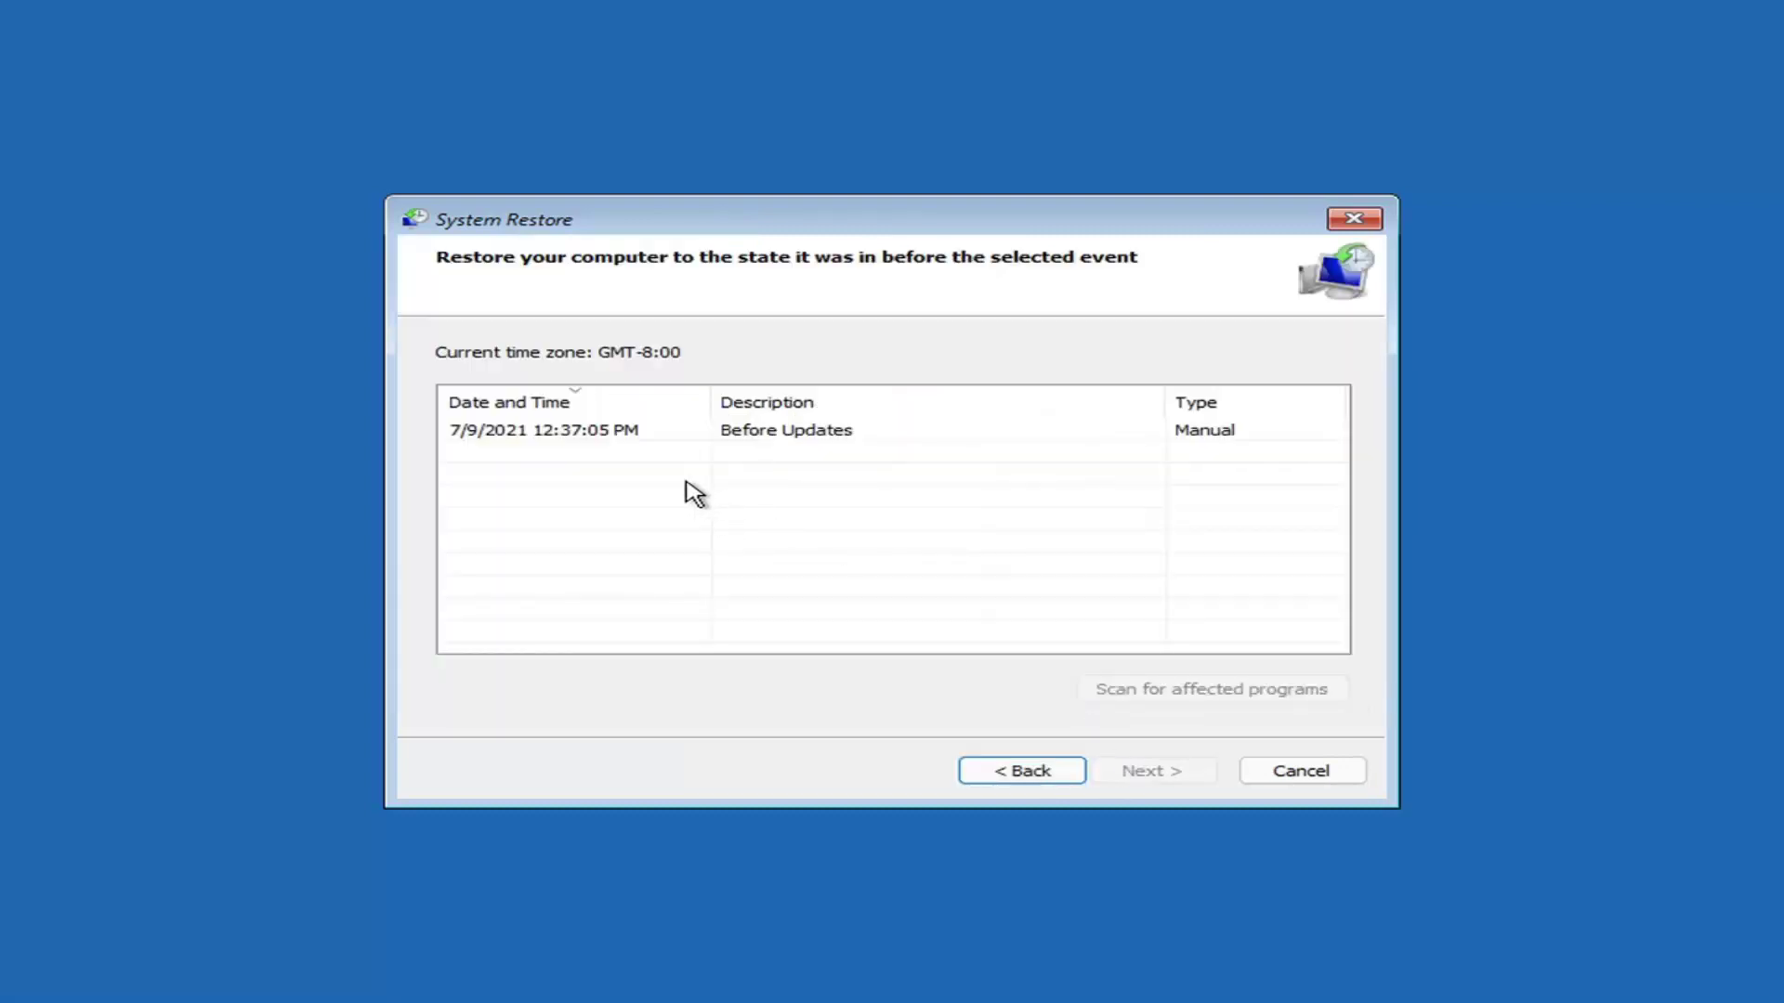
left_click(548, 435)
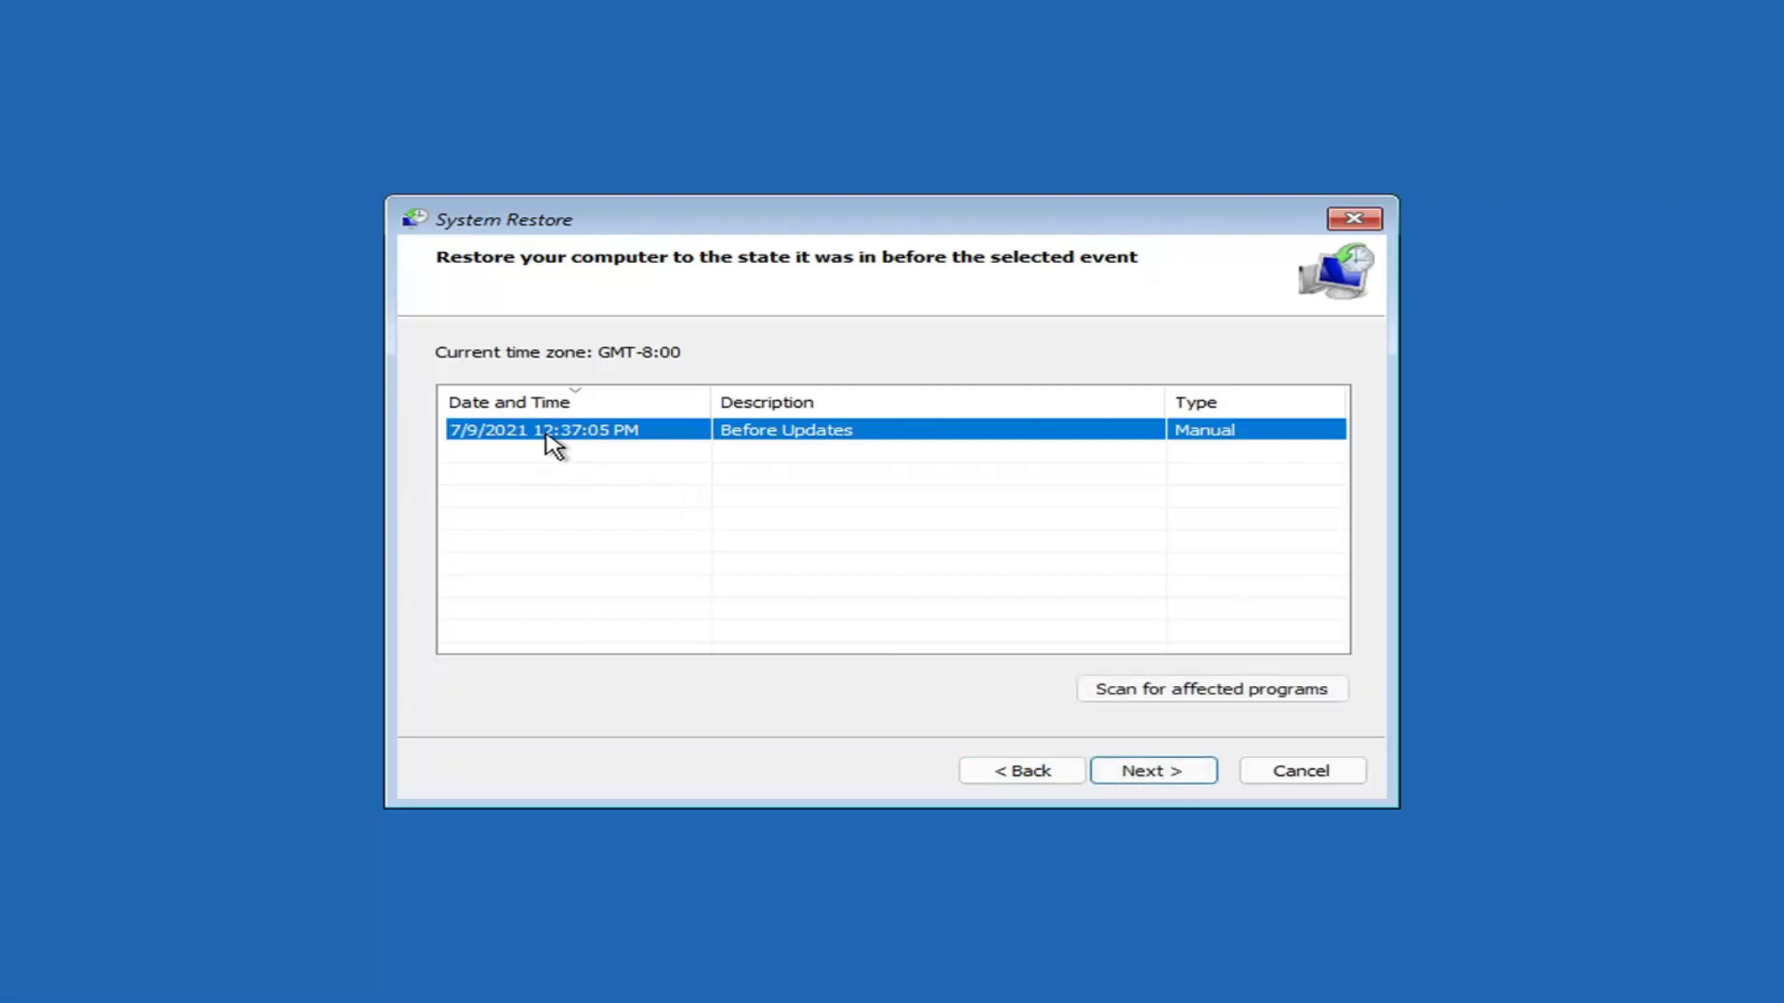
left_click(1172, 775)
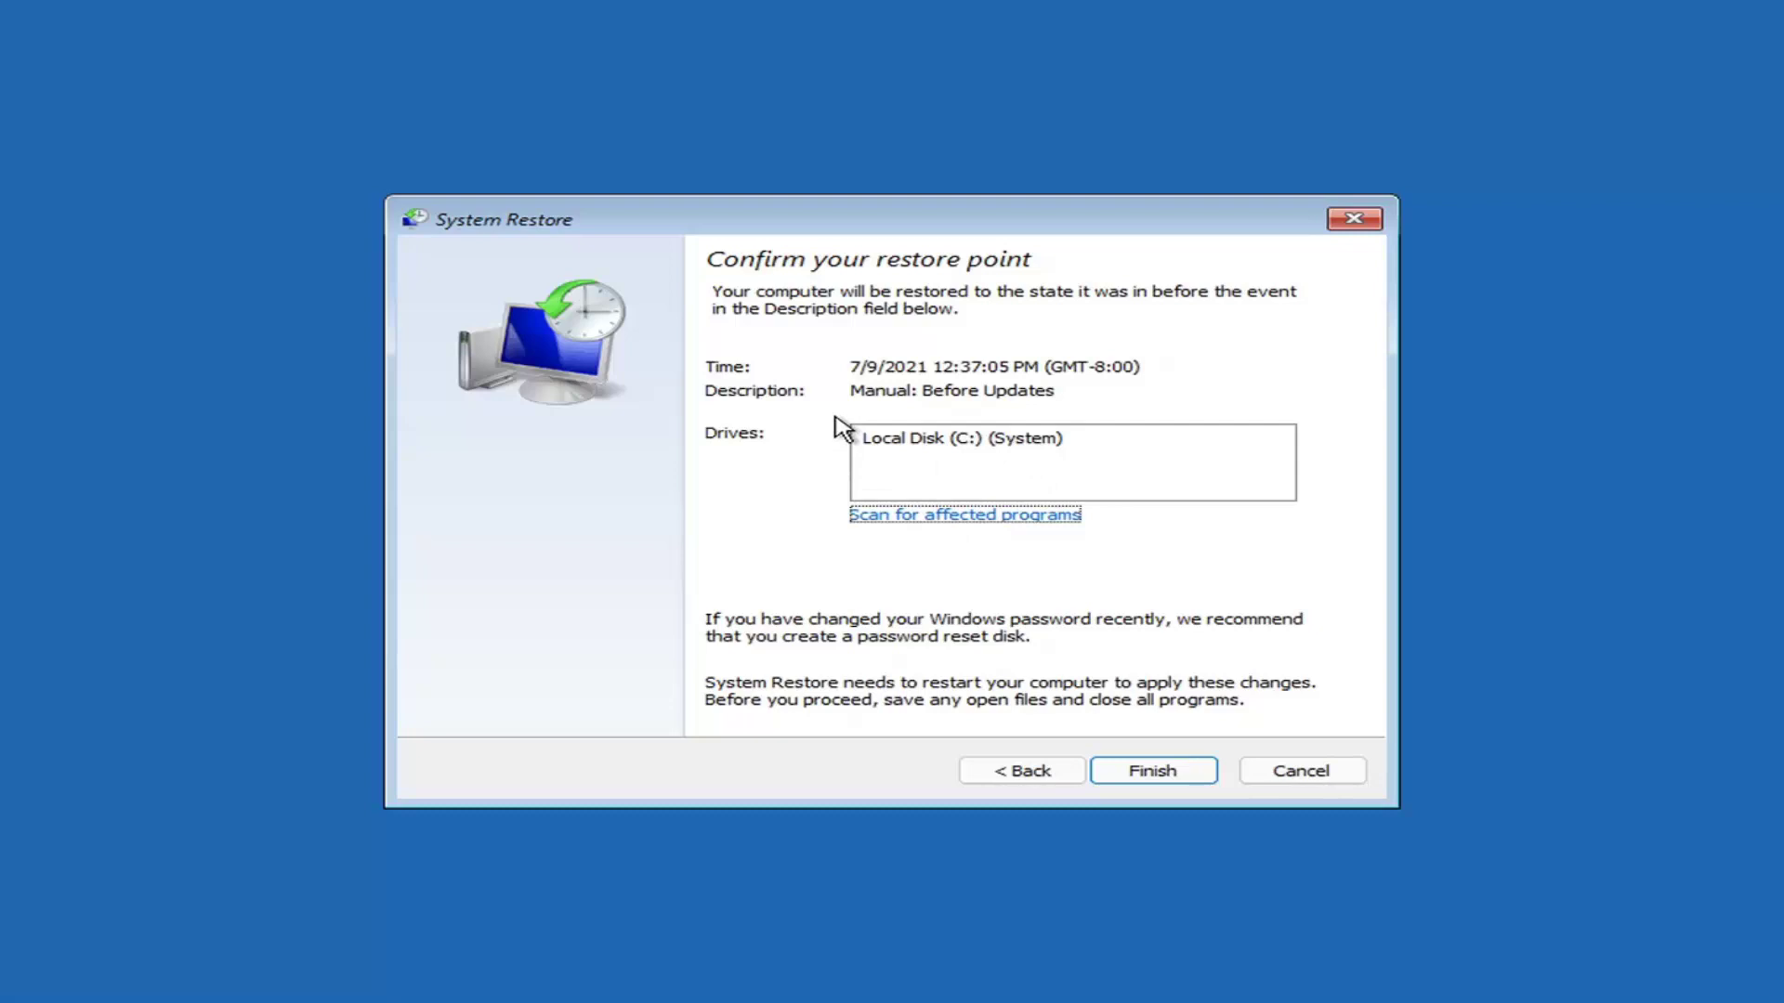
left_click(1152, 776)
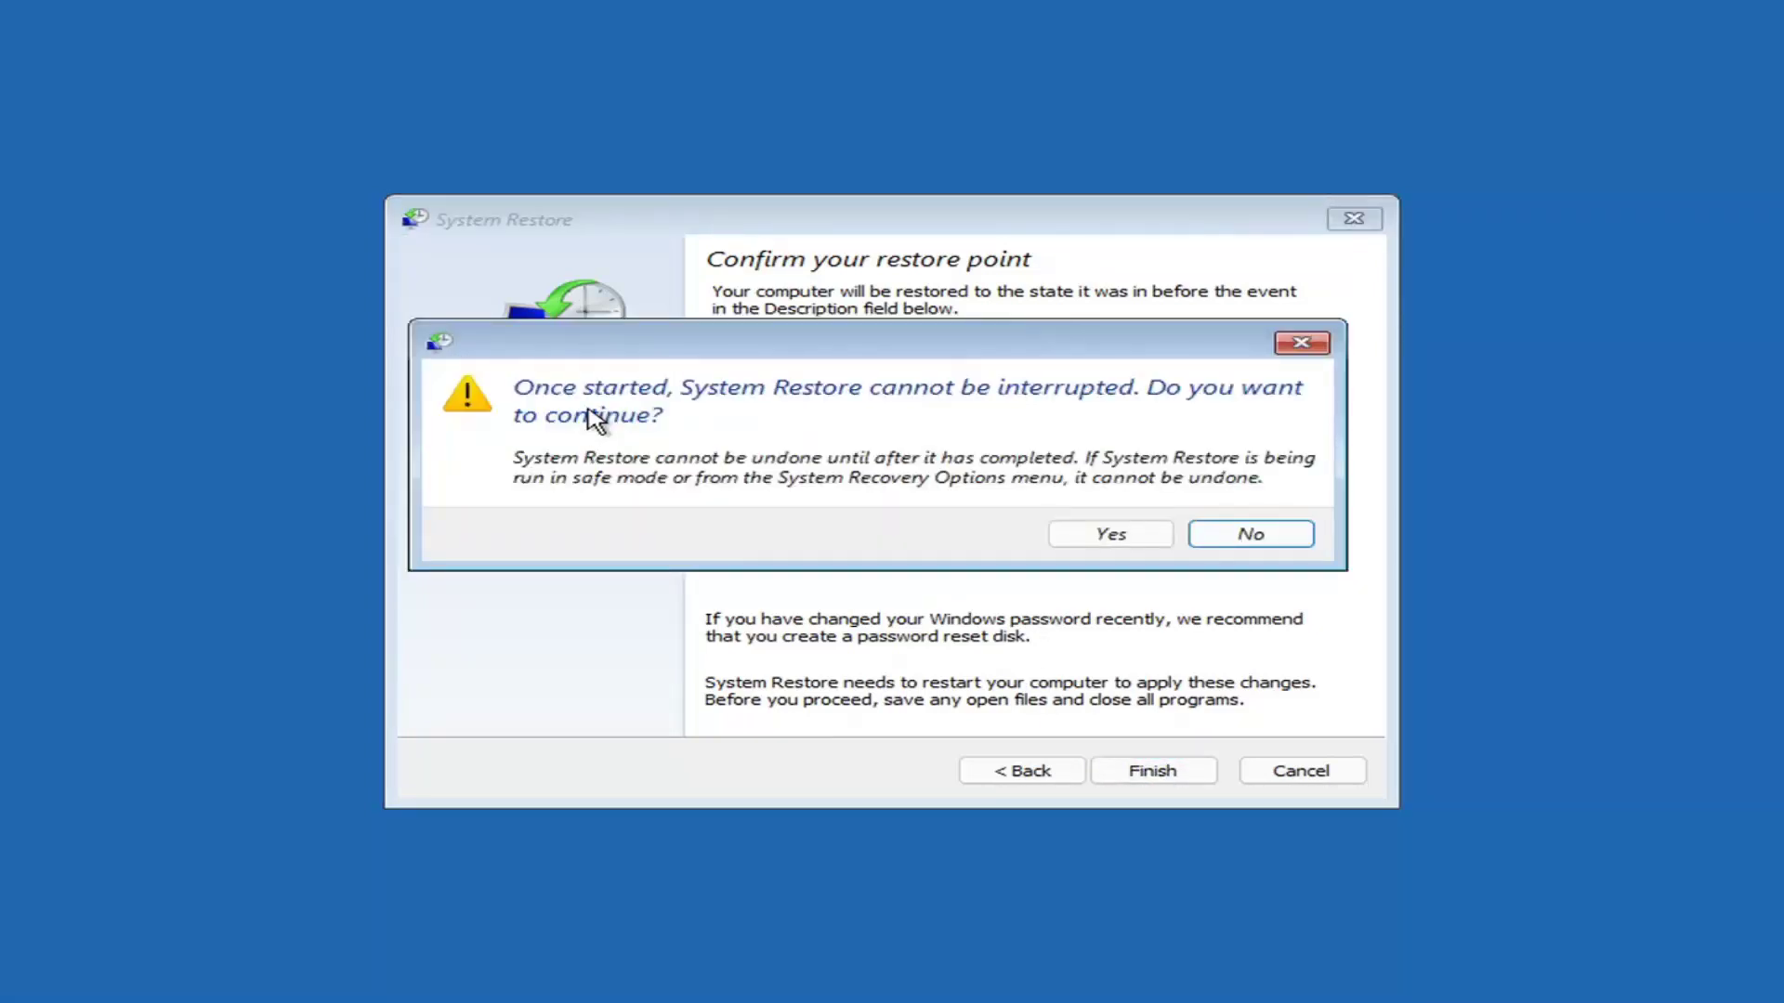
left_click(1113, 538)
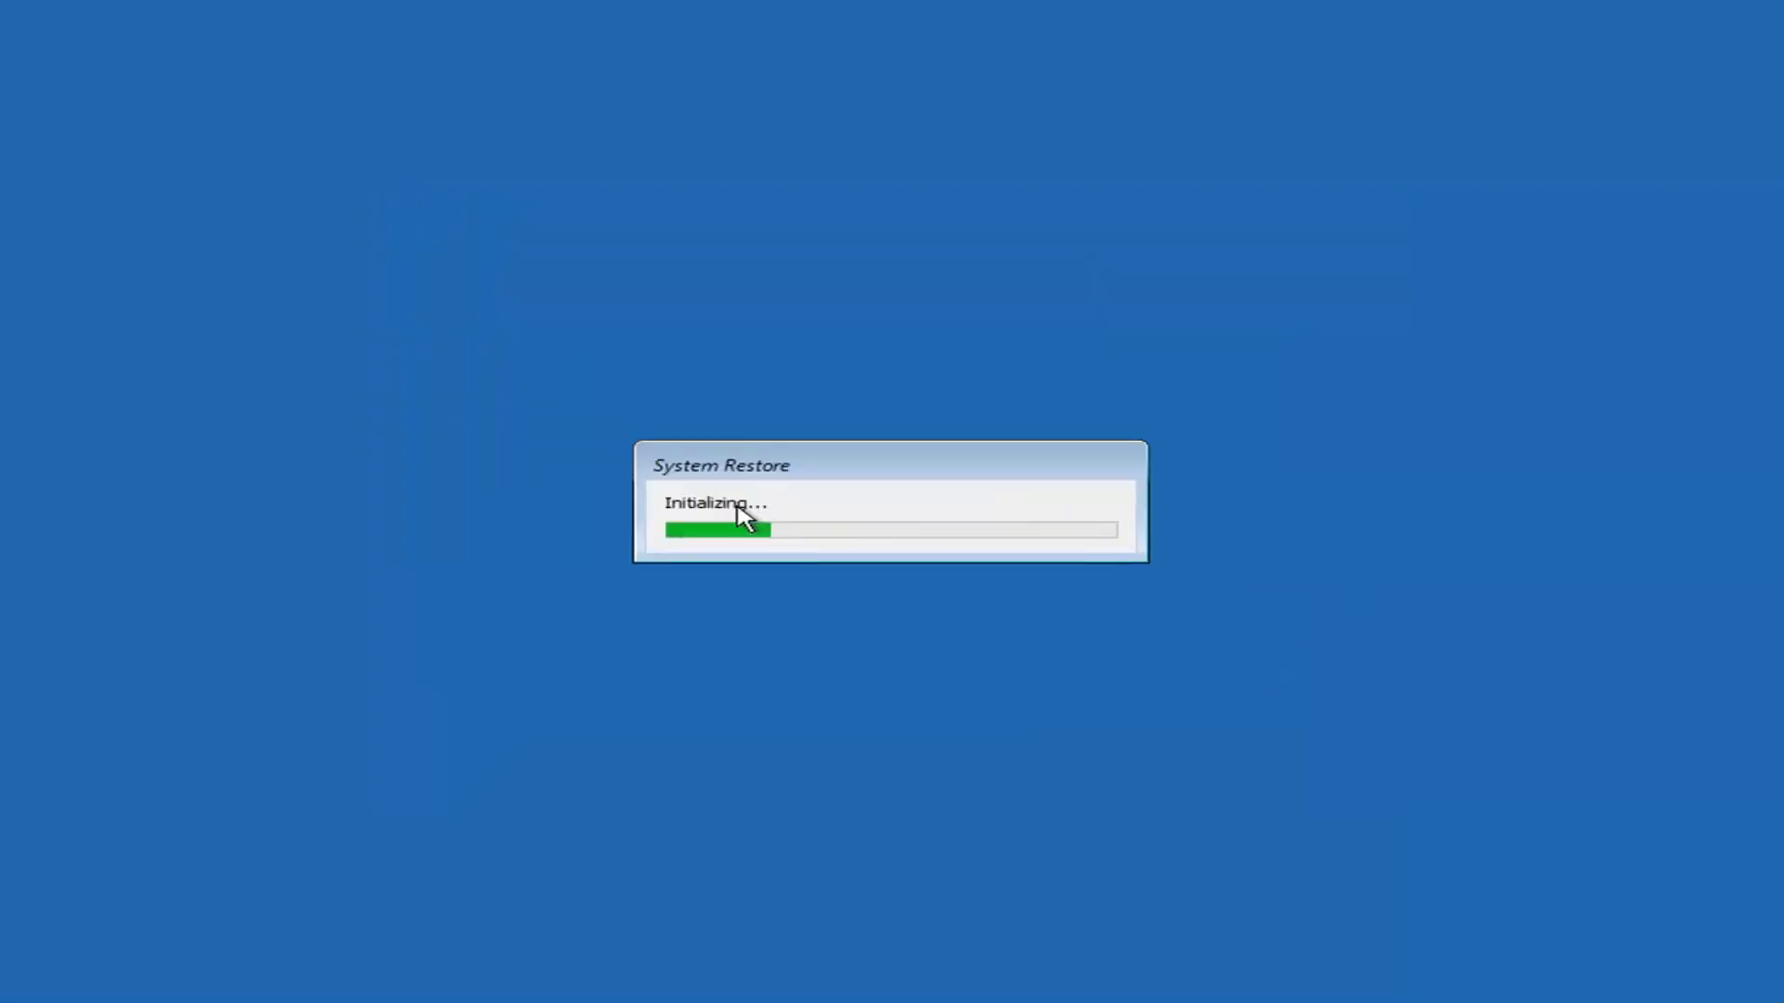
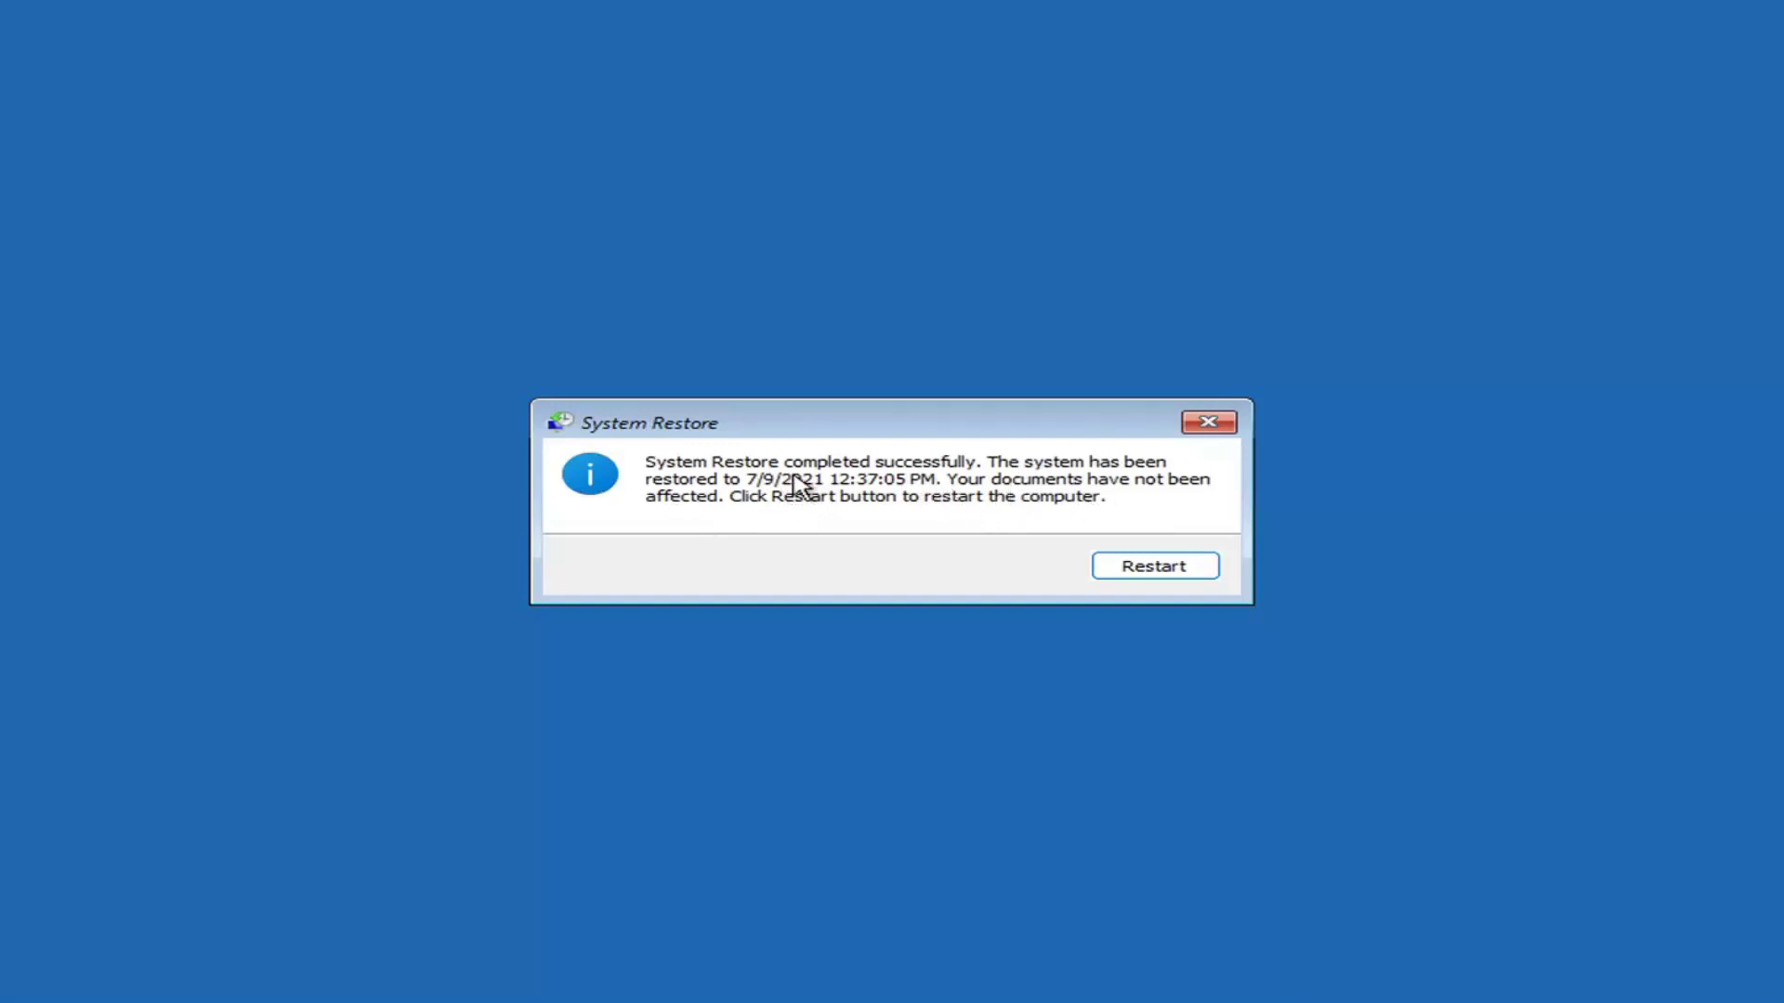
left_click(1145, 573)
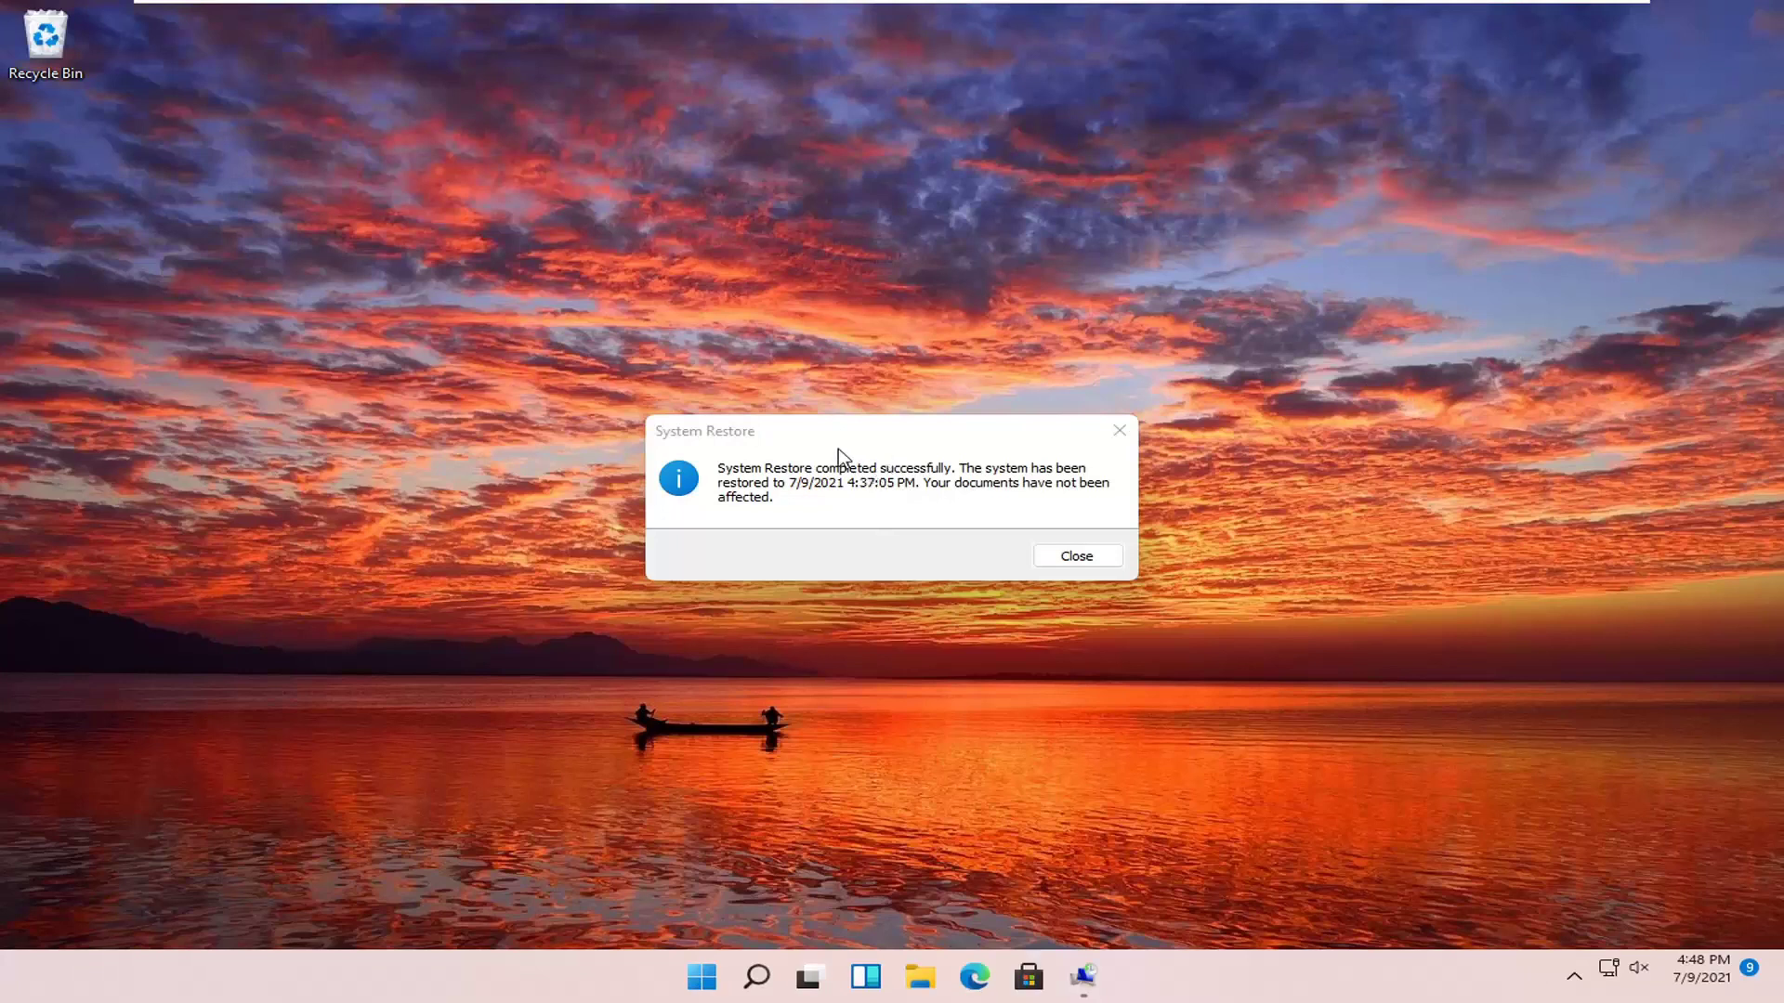
left_click(1121, 430)
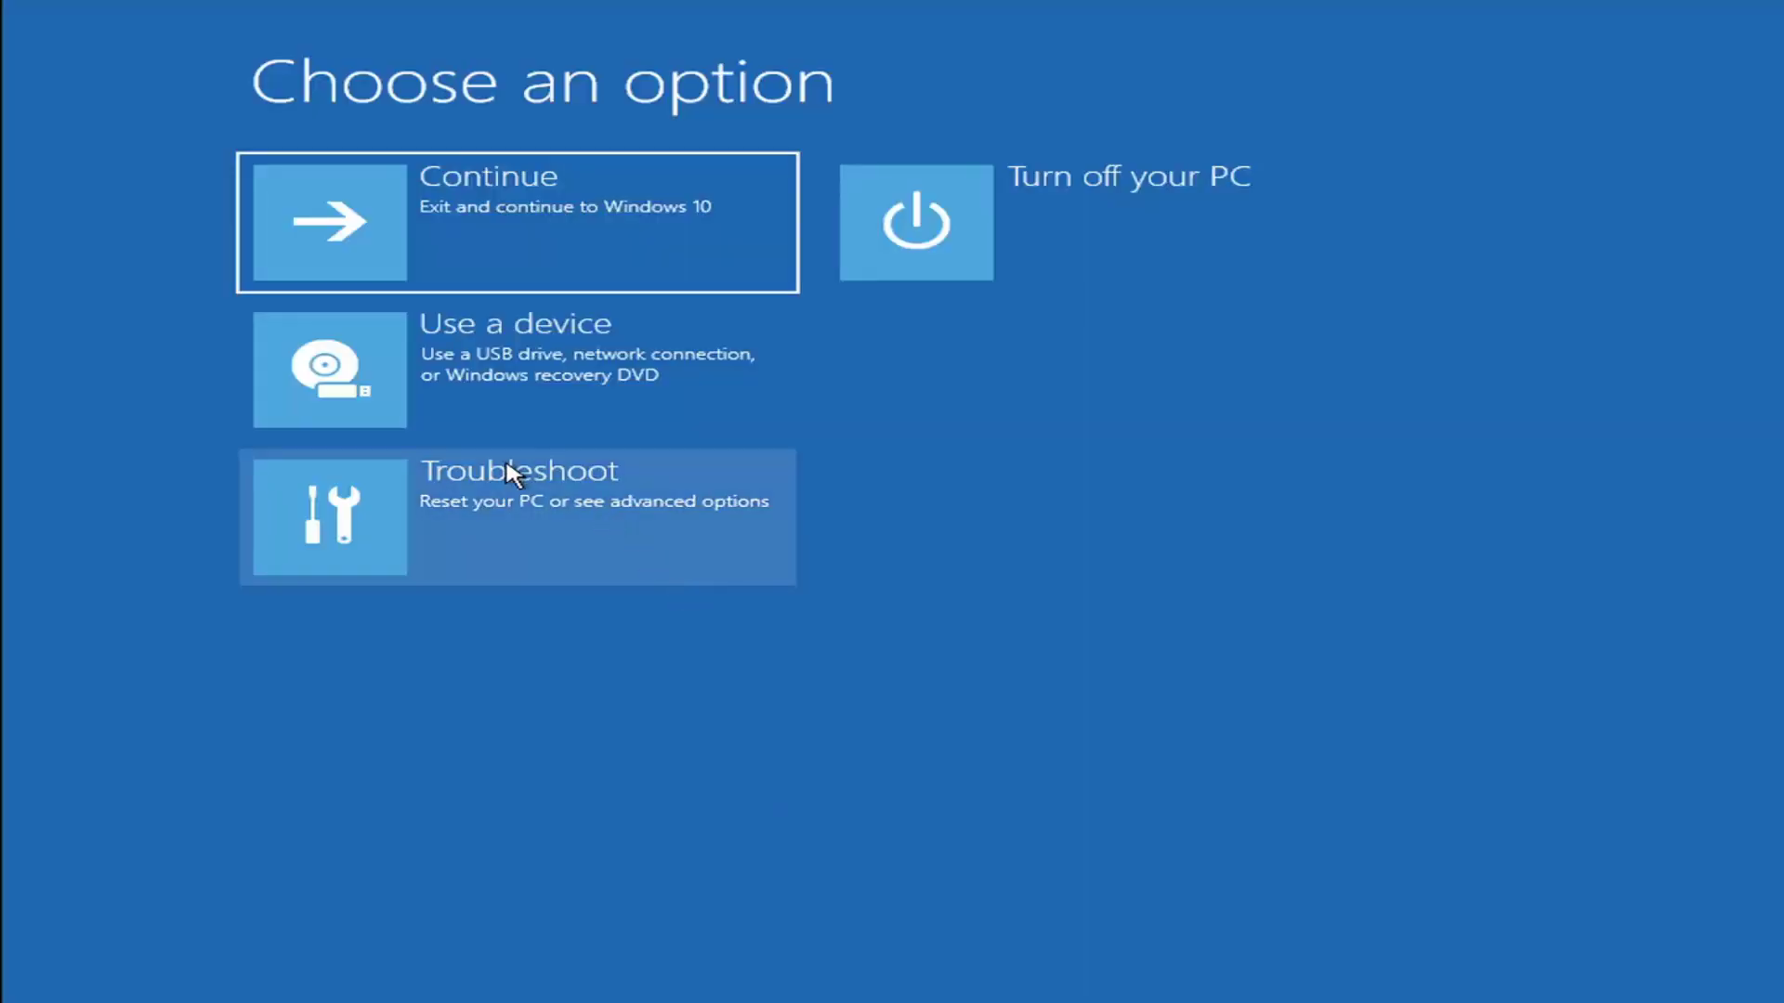
Review the Reset this PC choices for keeping or removing files, then return to the main recovery options
left_click(450, 536)
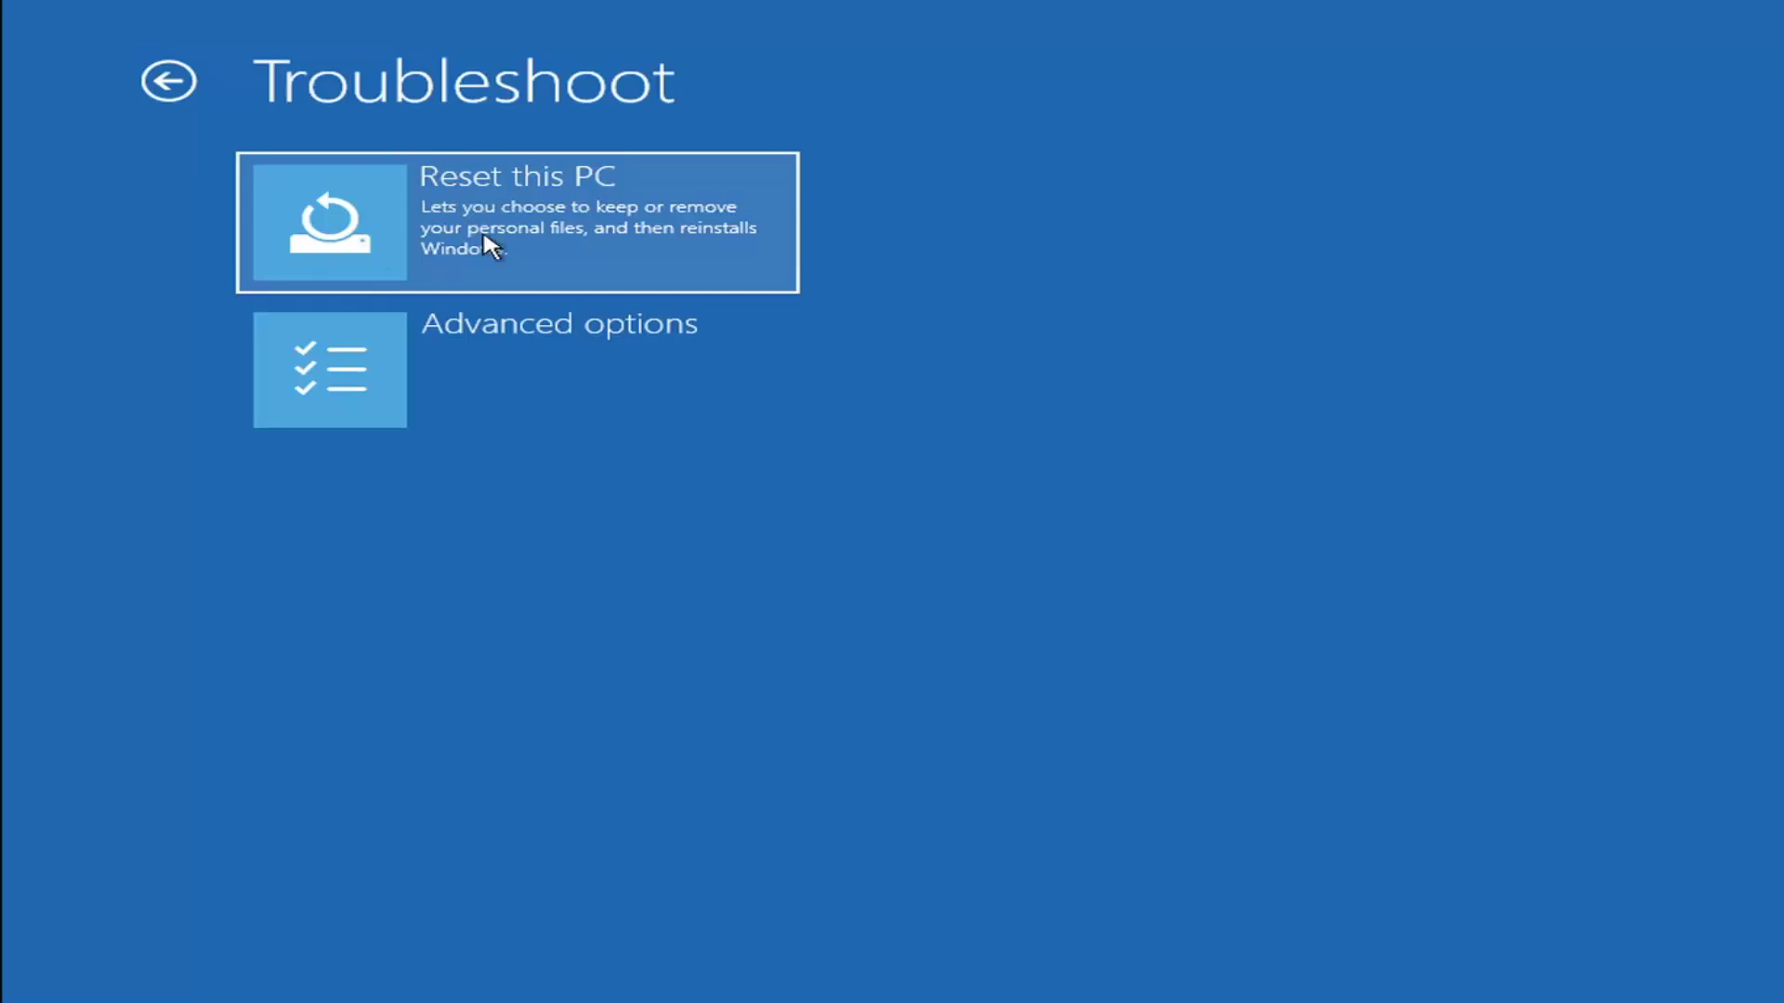
left_click(581, 245)
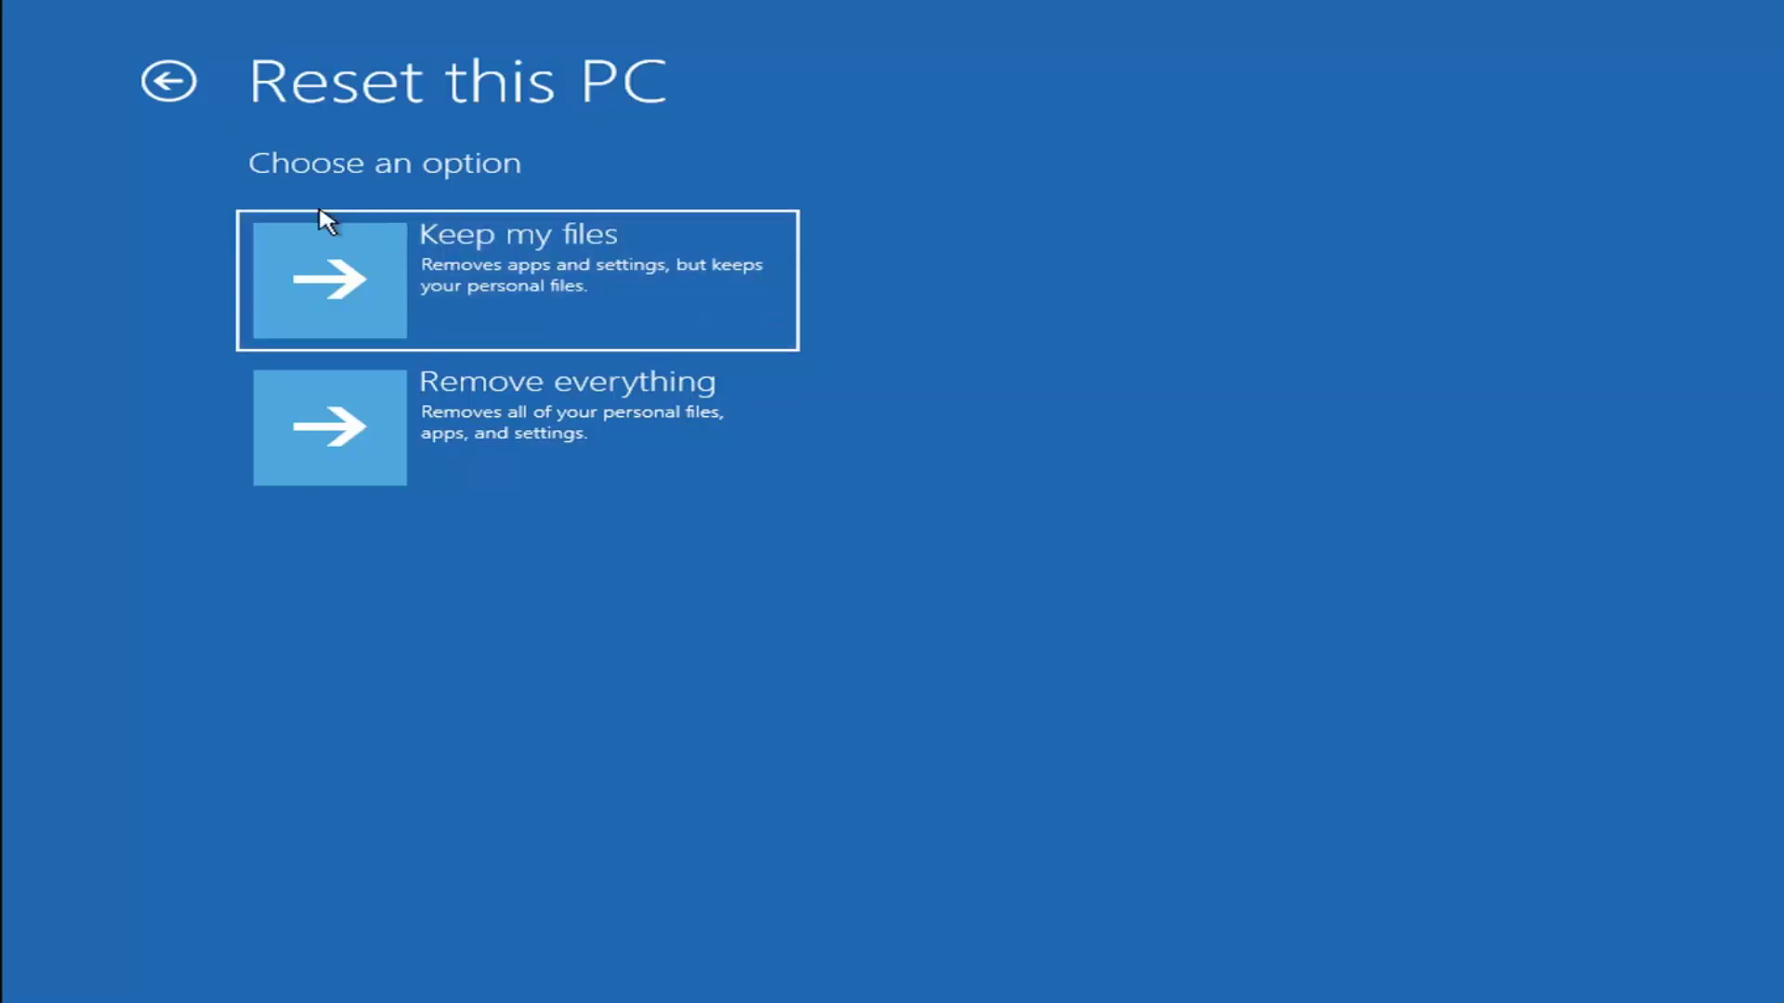
left_click(171, 84)
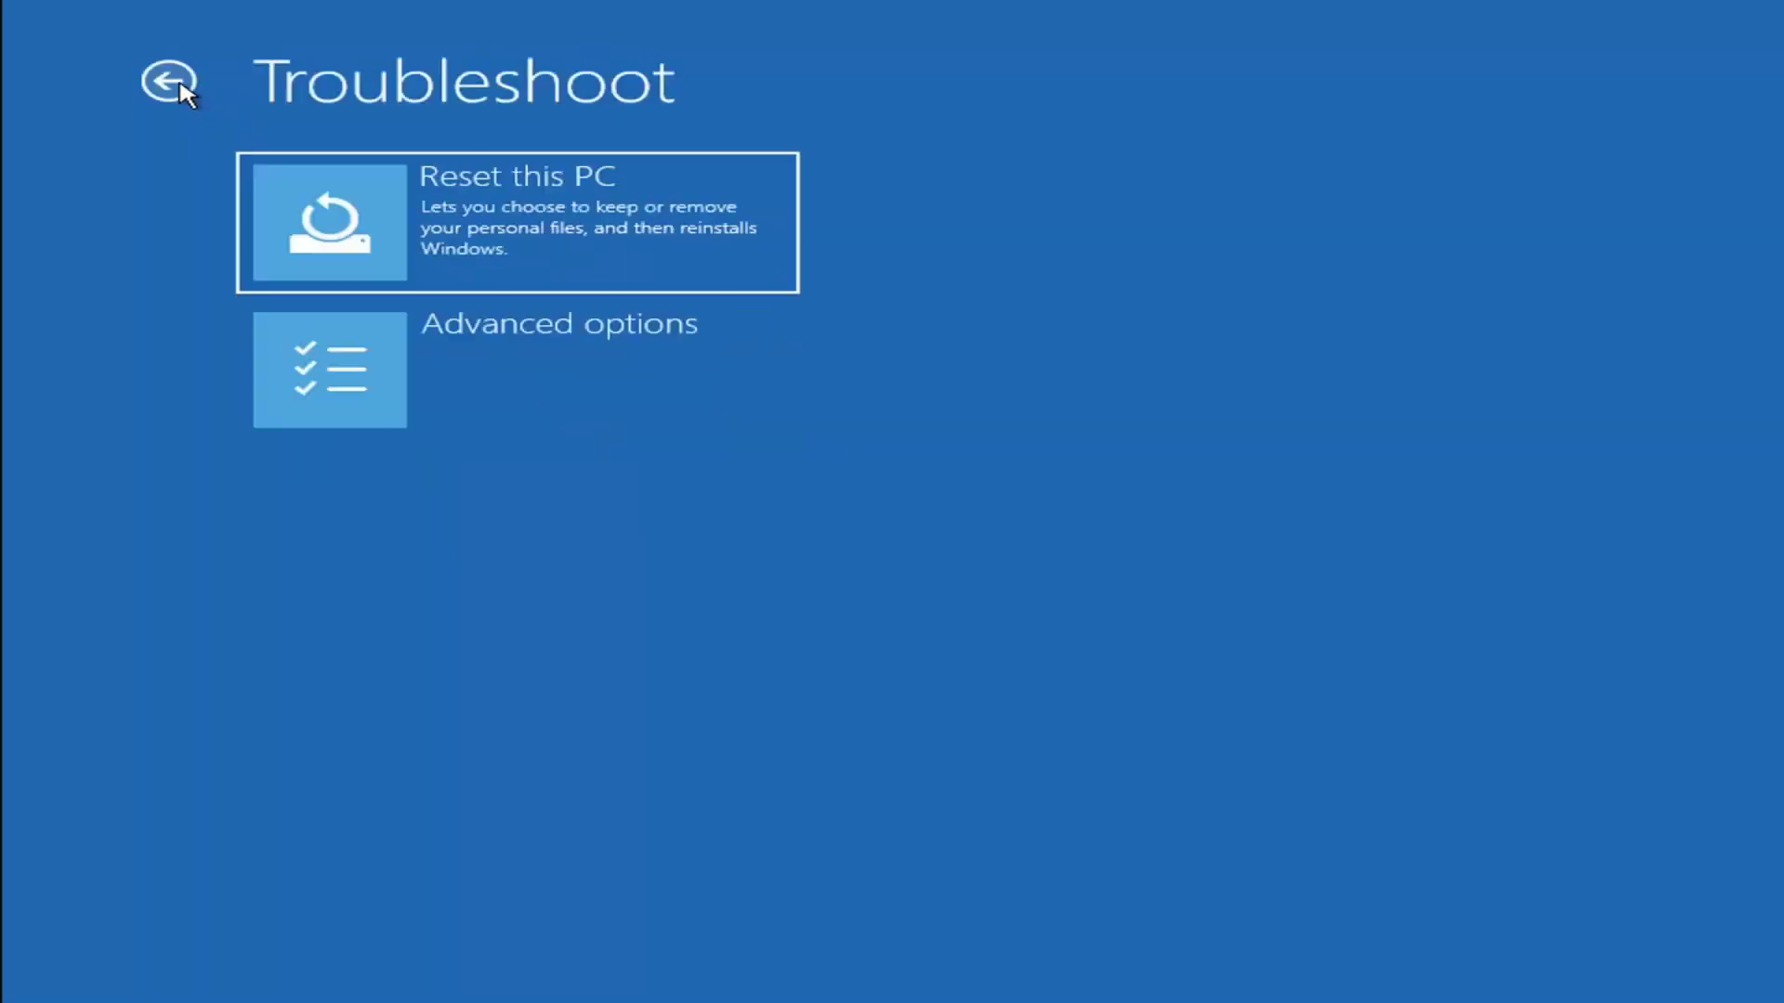
left_click(182, 80)
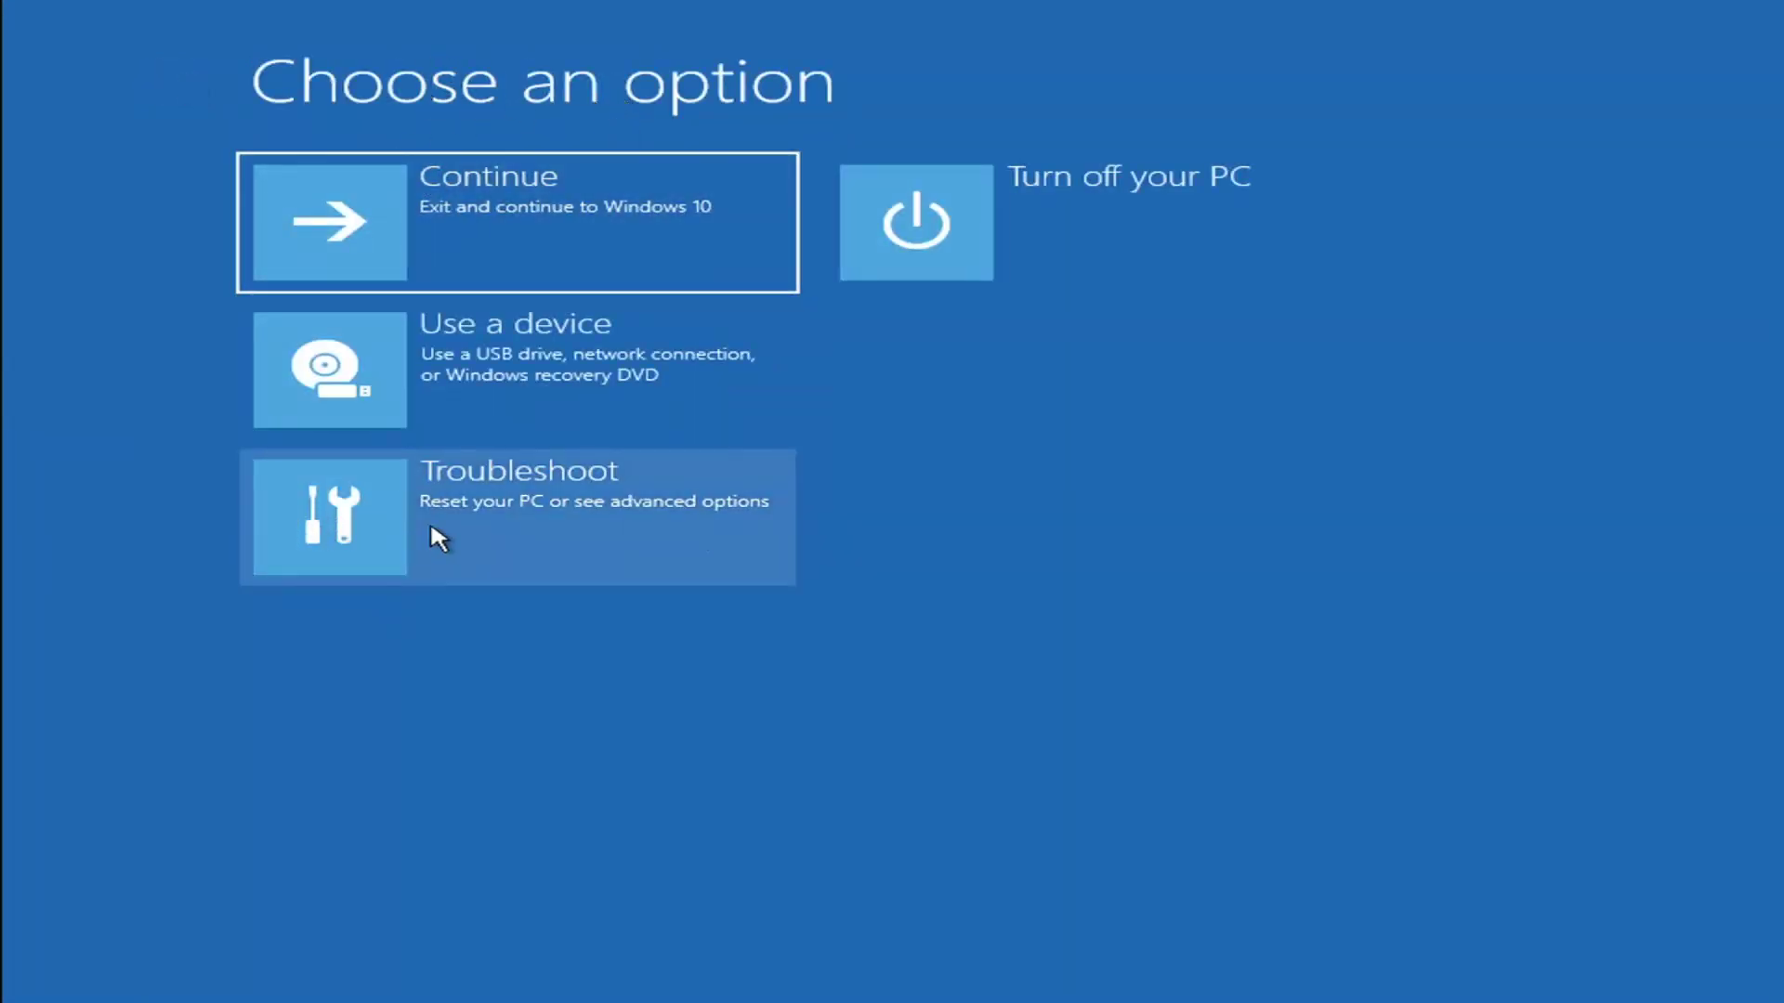
Open a Command Prompt from the advanced troubleshooting options
left_click(539, 513)
left_click(537, 387)
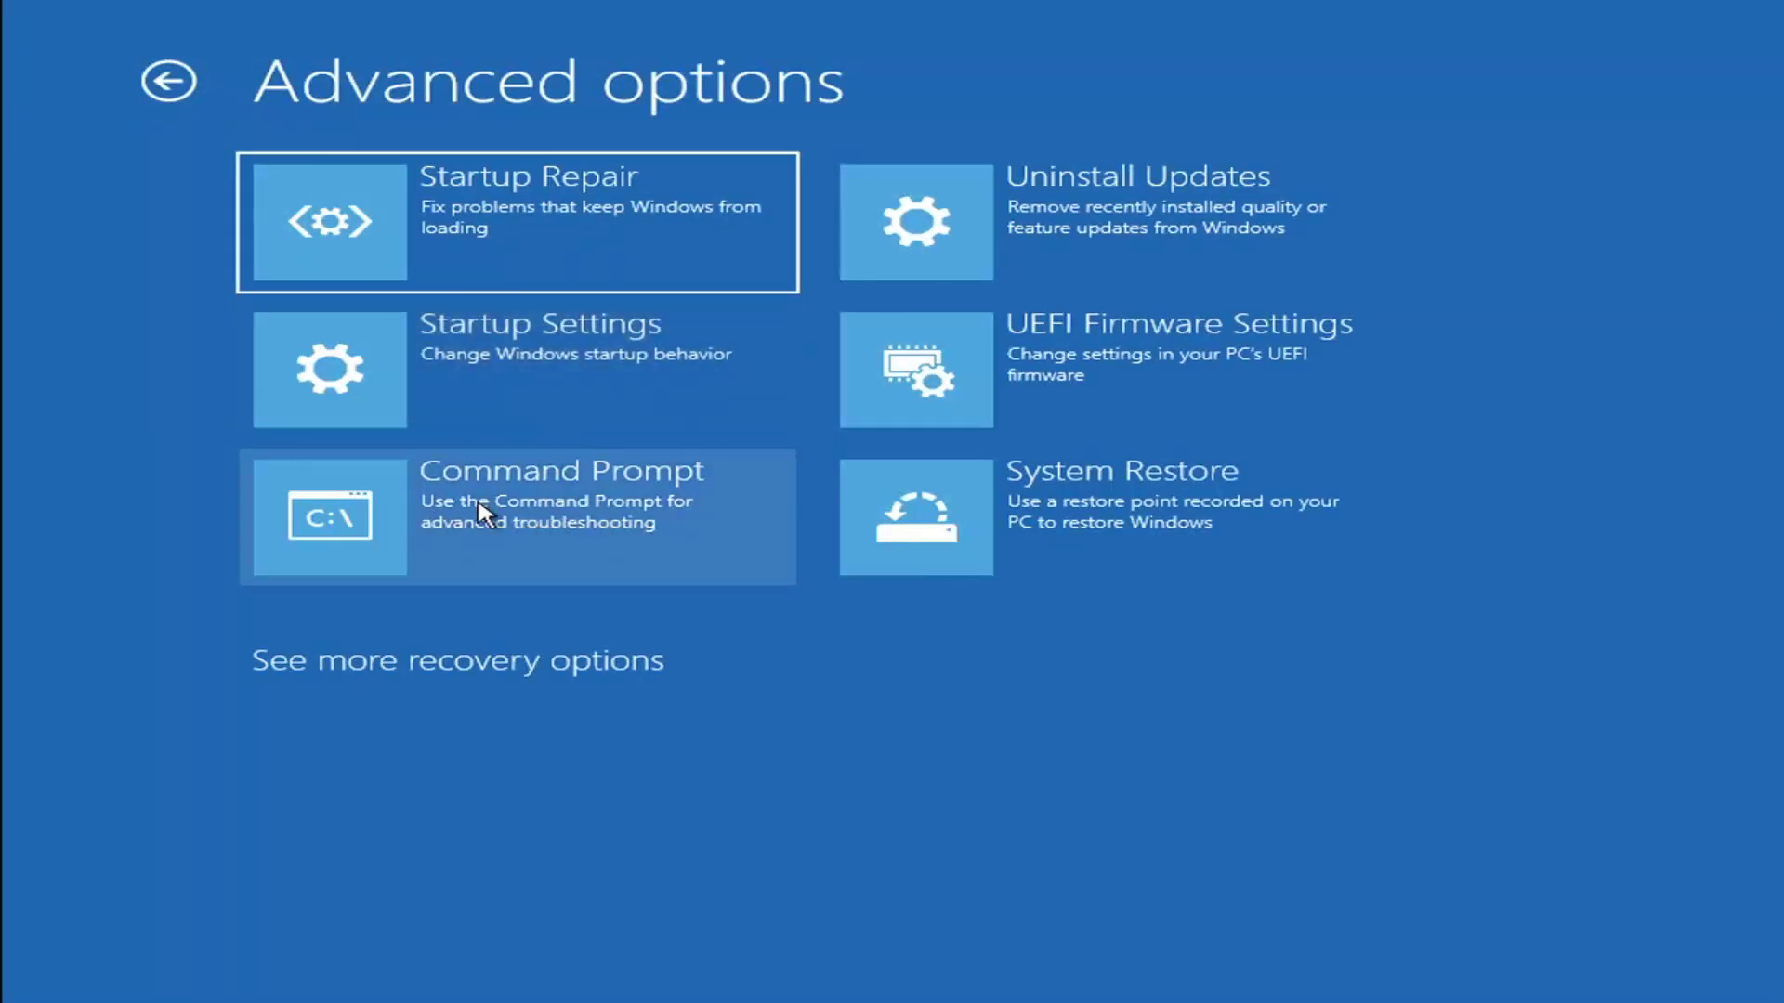
left_click(441, 525)
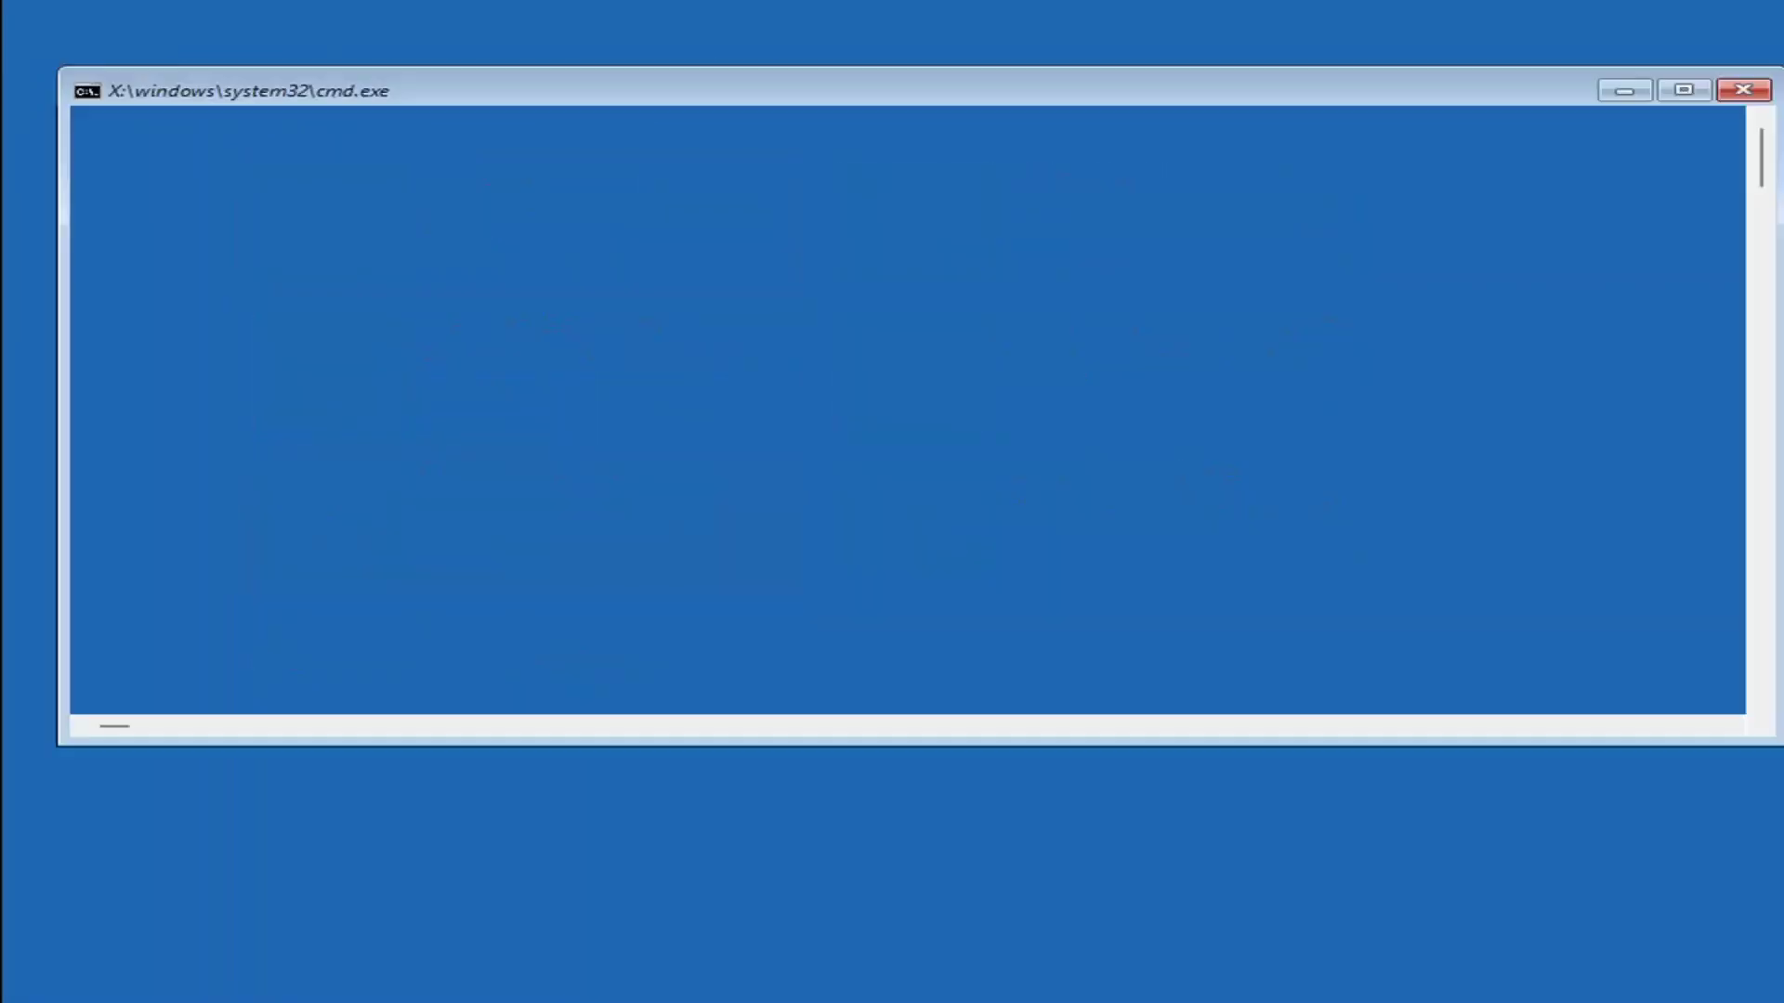
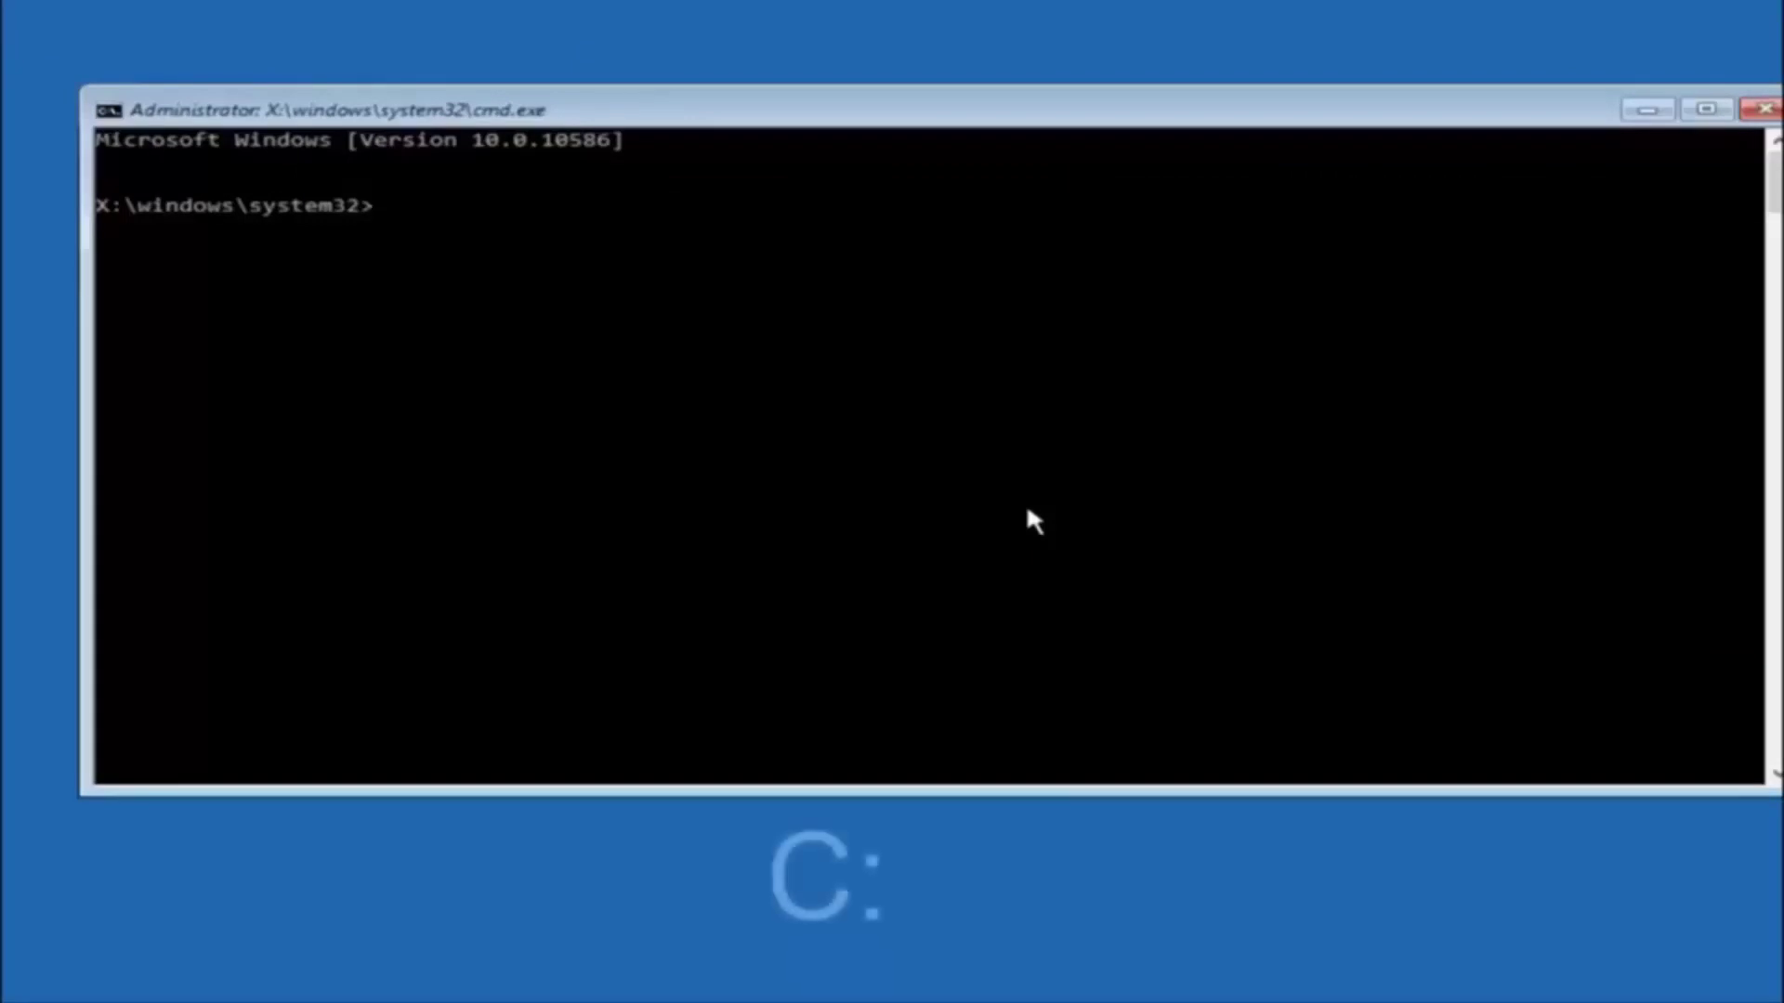
Switch to drive C: and list its root directory with dir
type("c:")
key("Return")
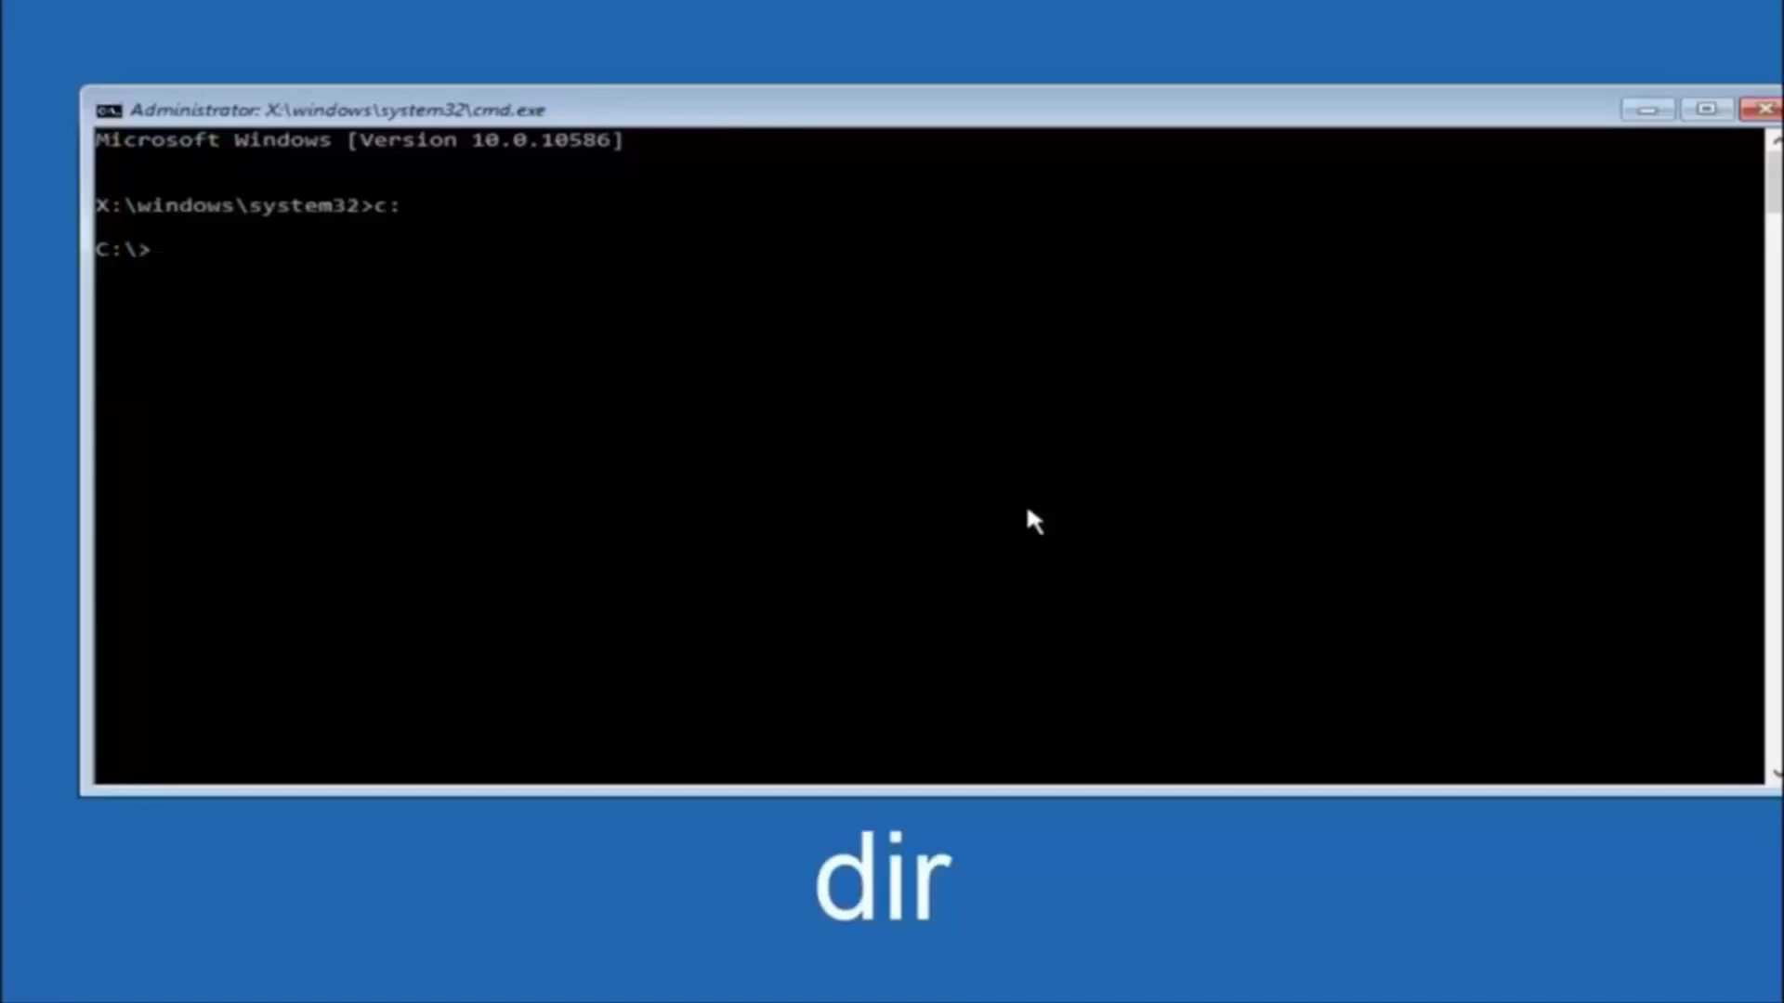
type("dir")
key("Return")
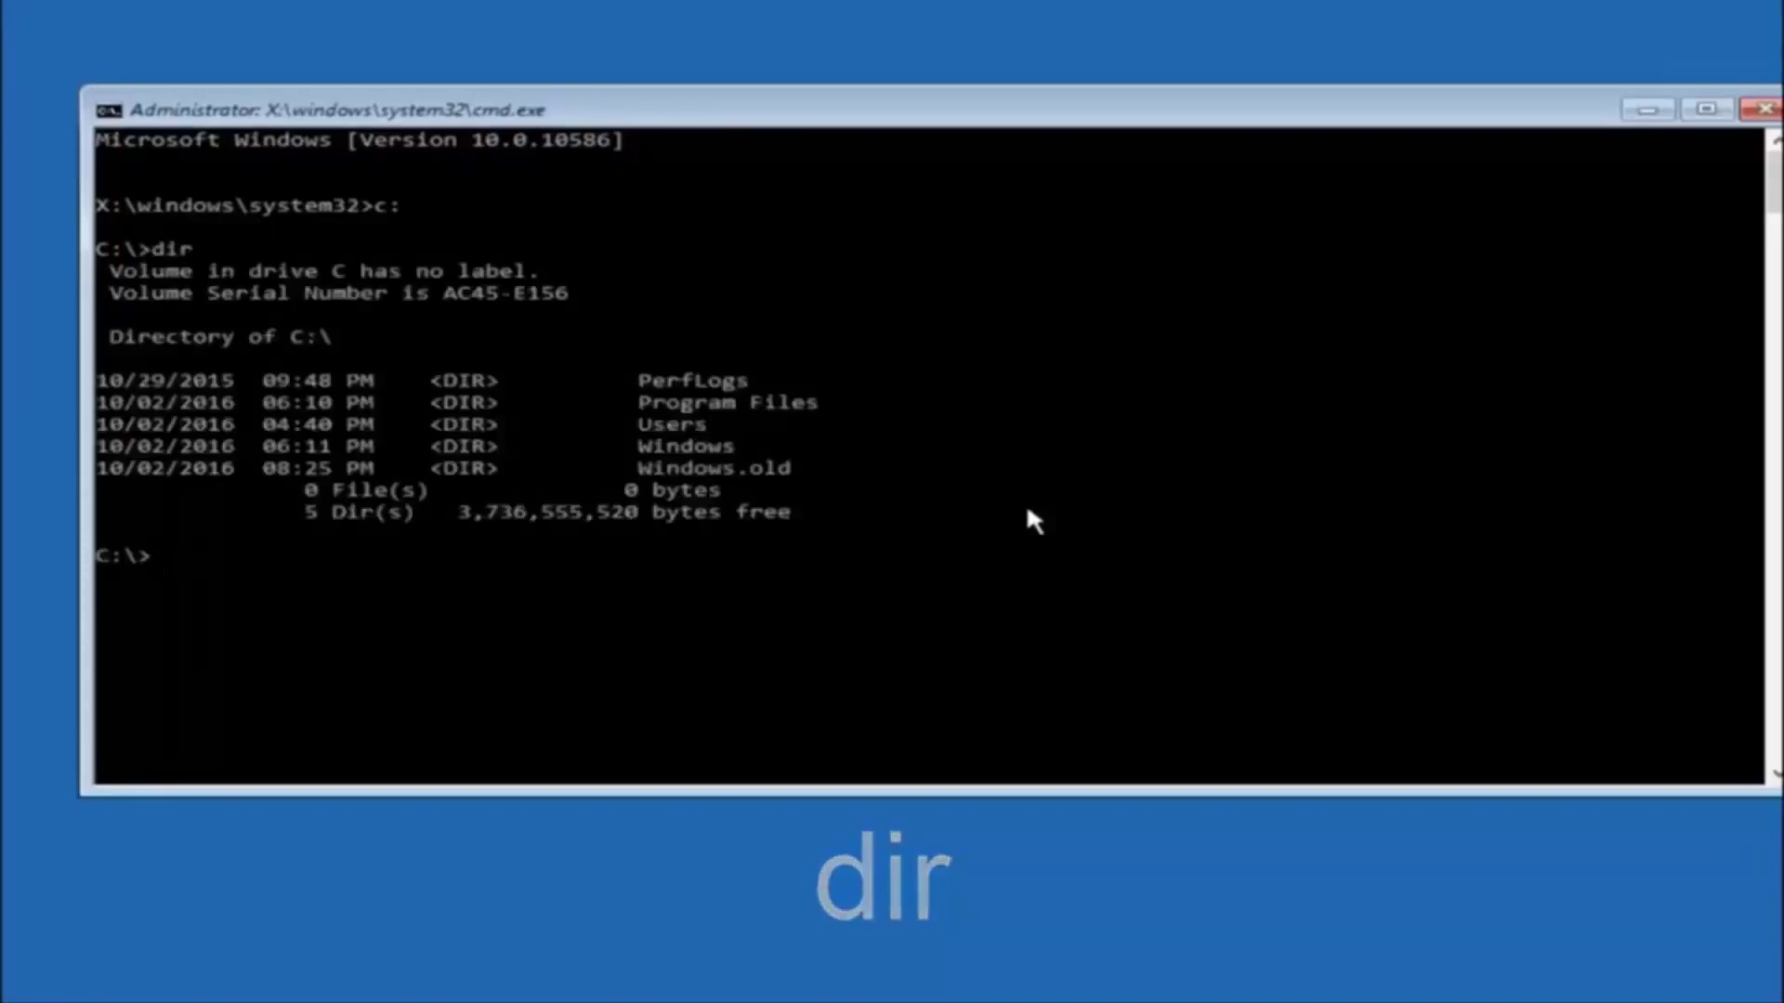
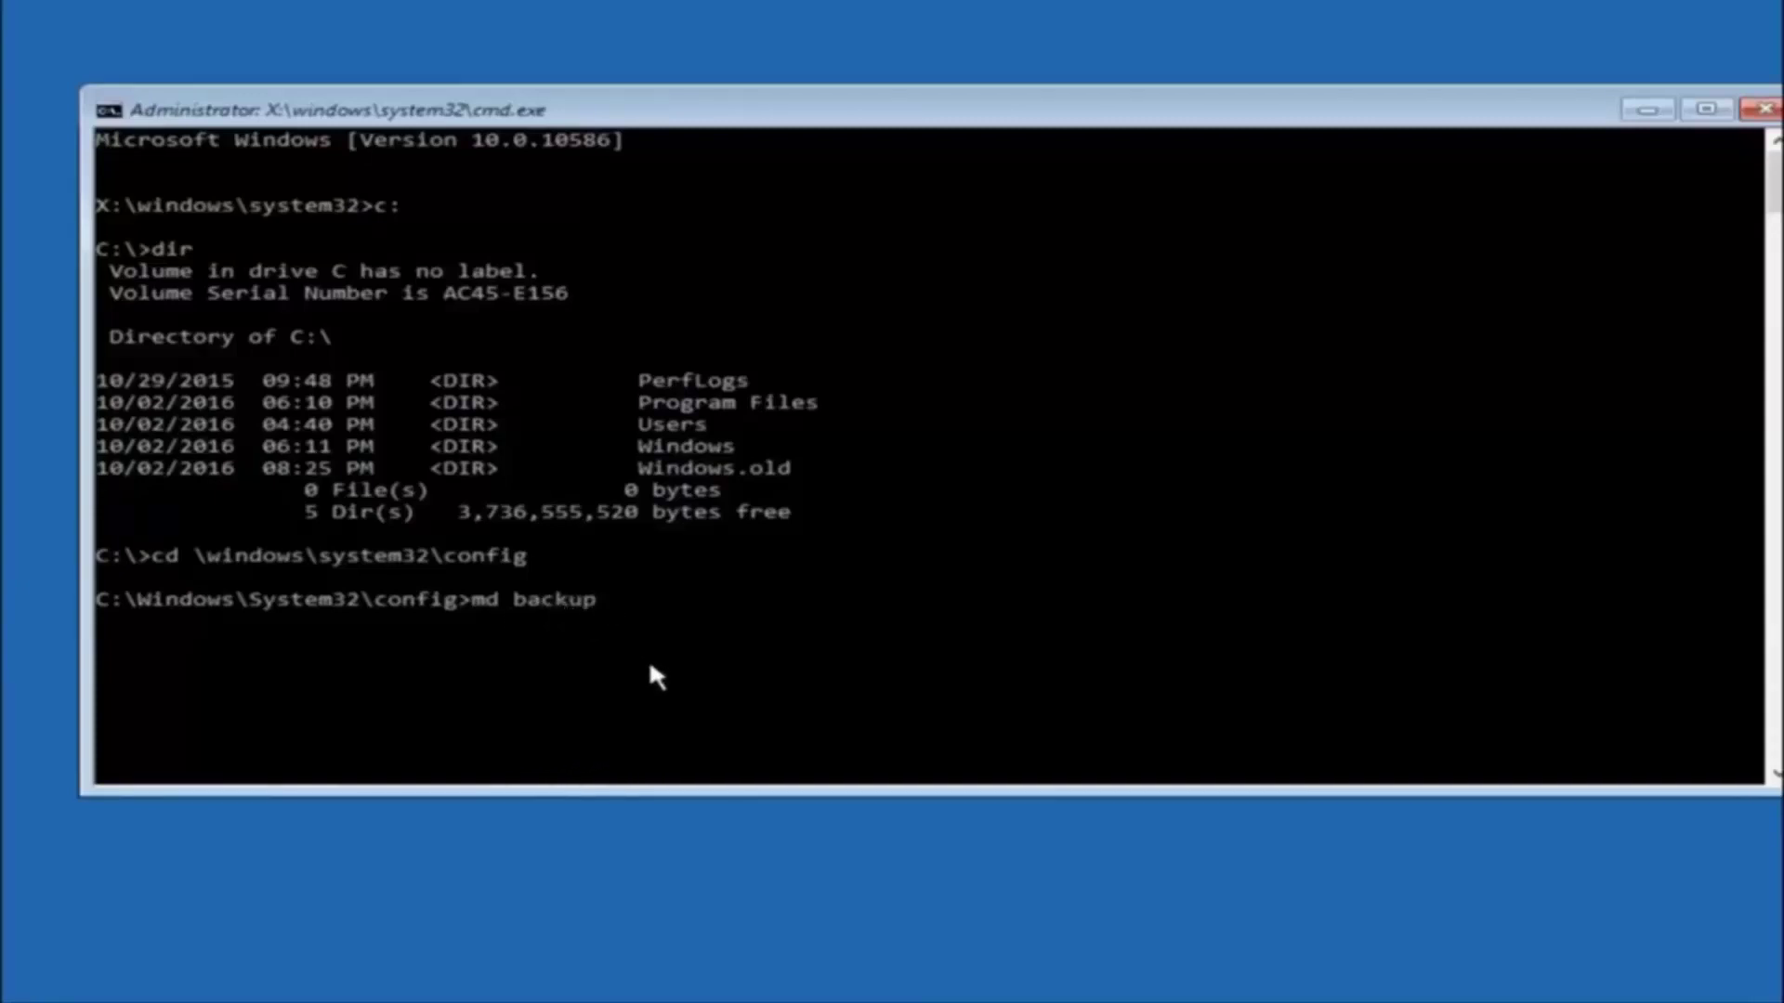
Create a folder named backup in C:\Windows\System32\config and copy all files there into it with copy *.* backup
key("Return")
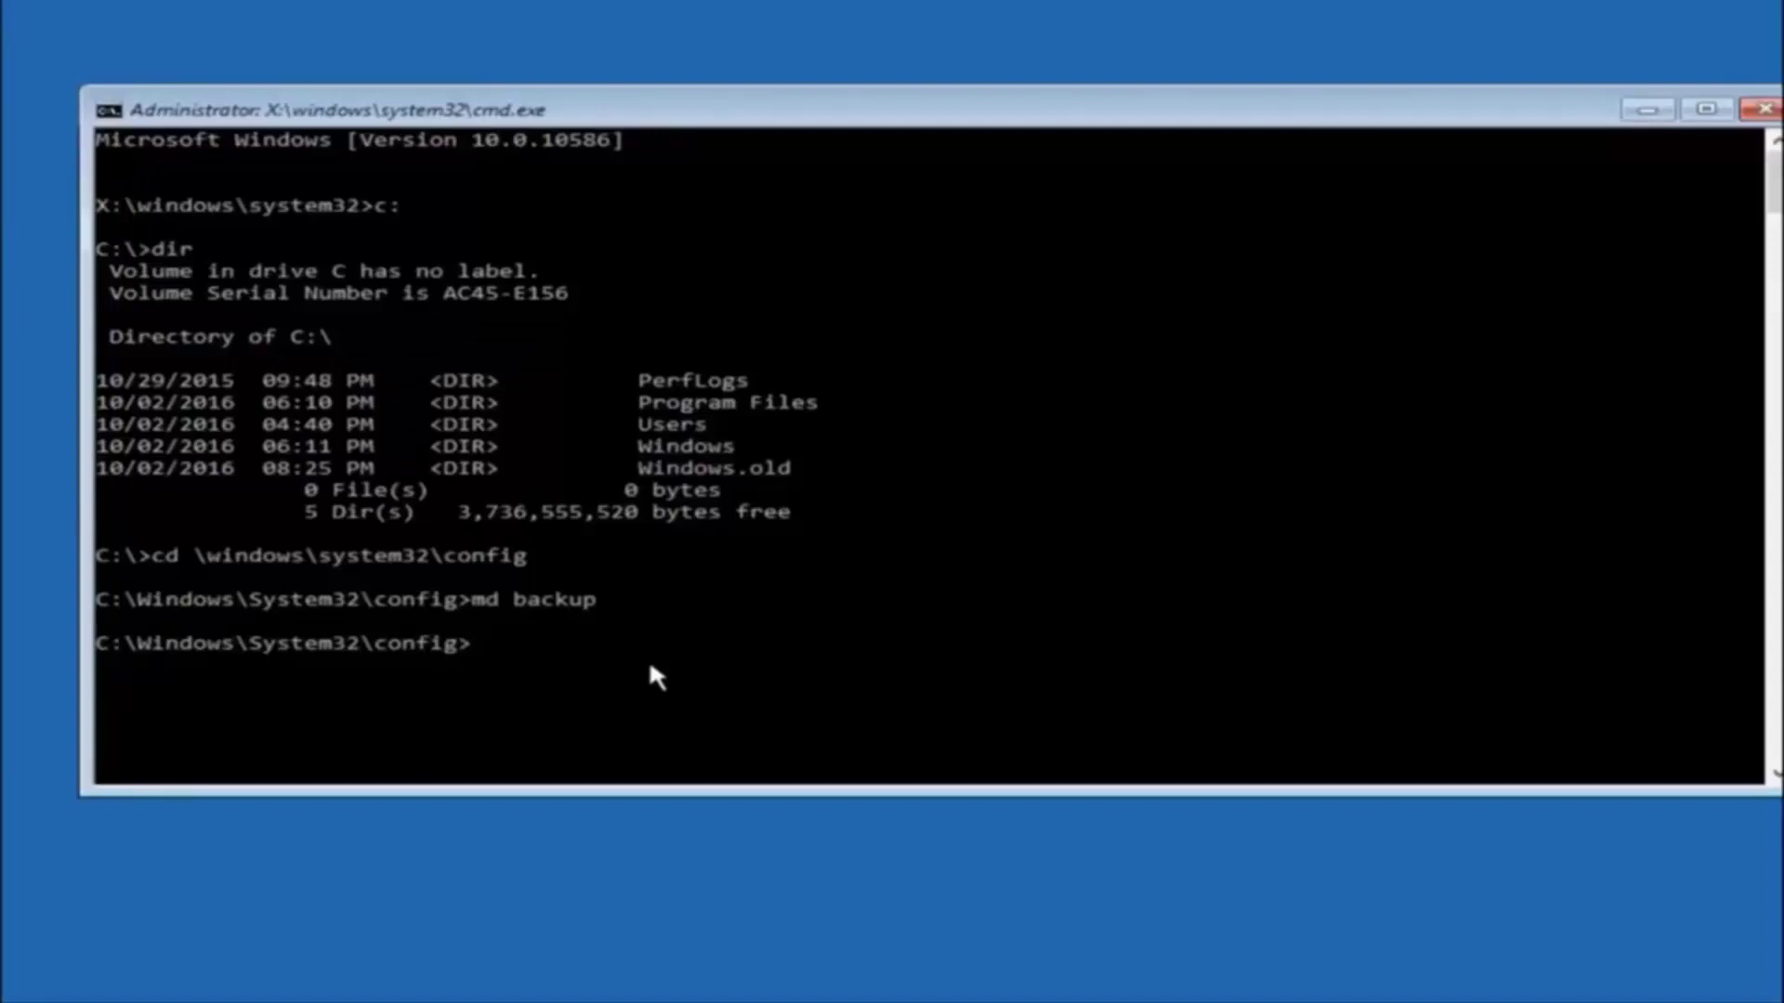
type("copy *.")
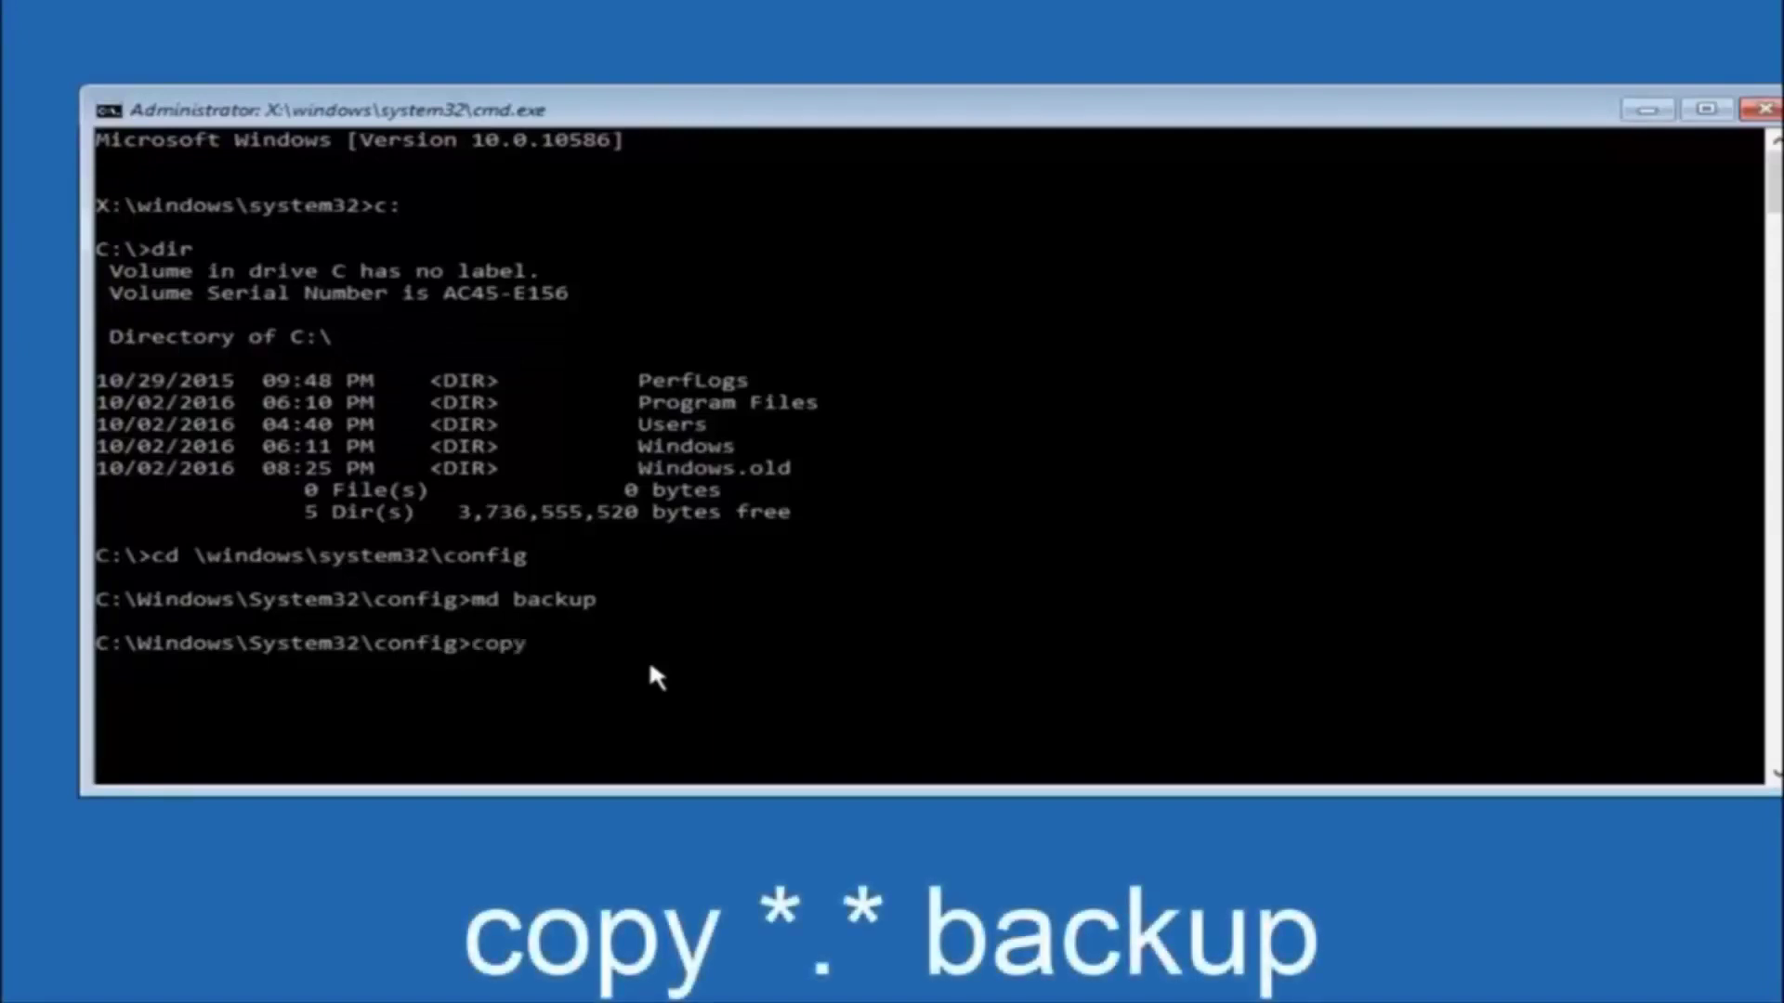
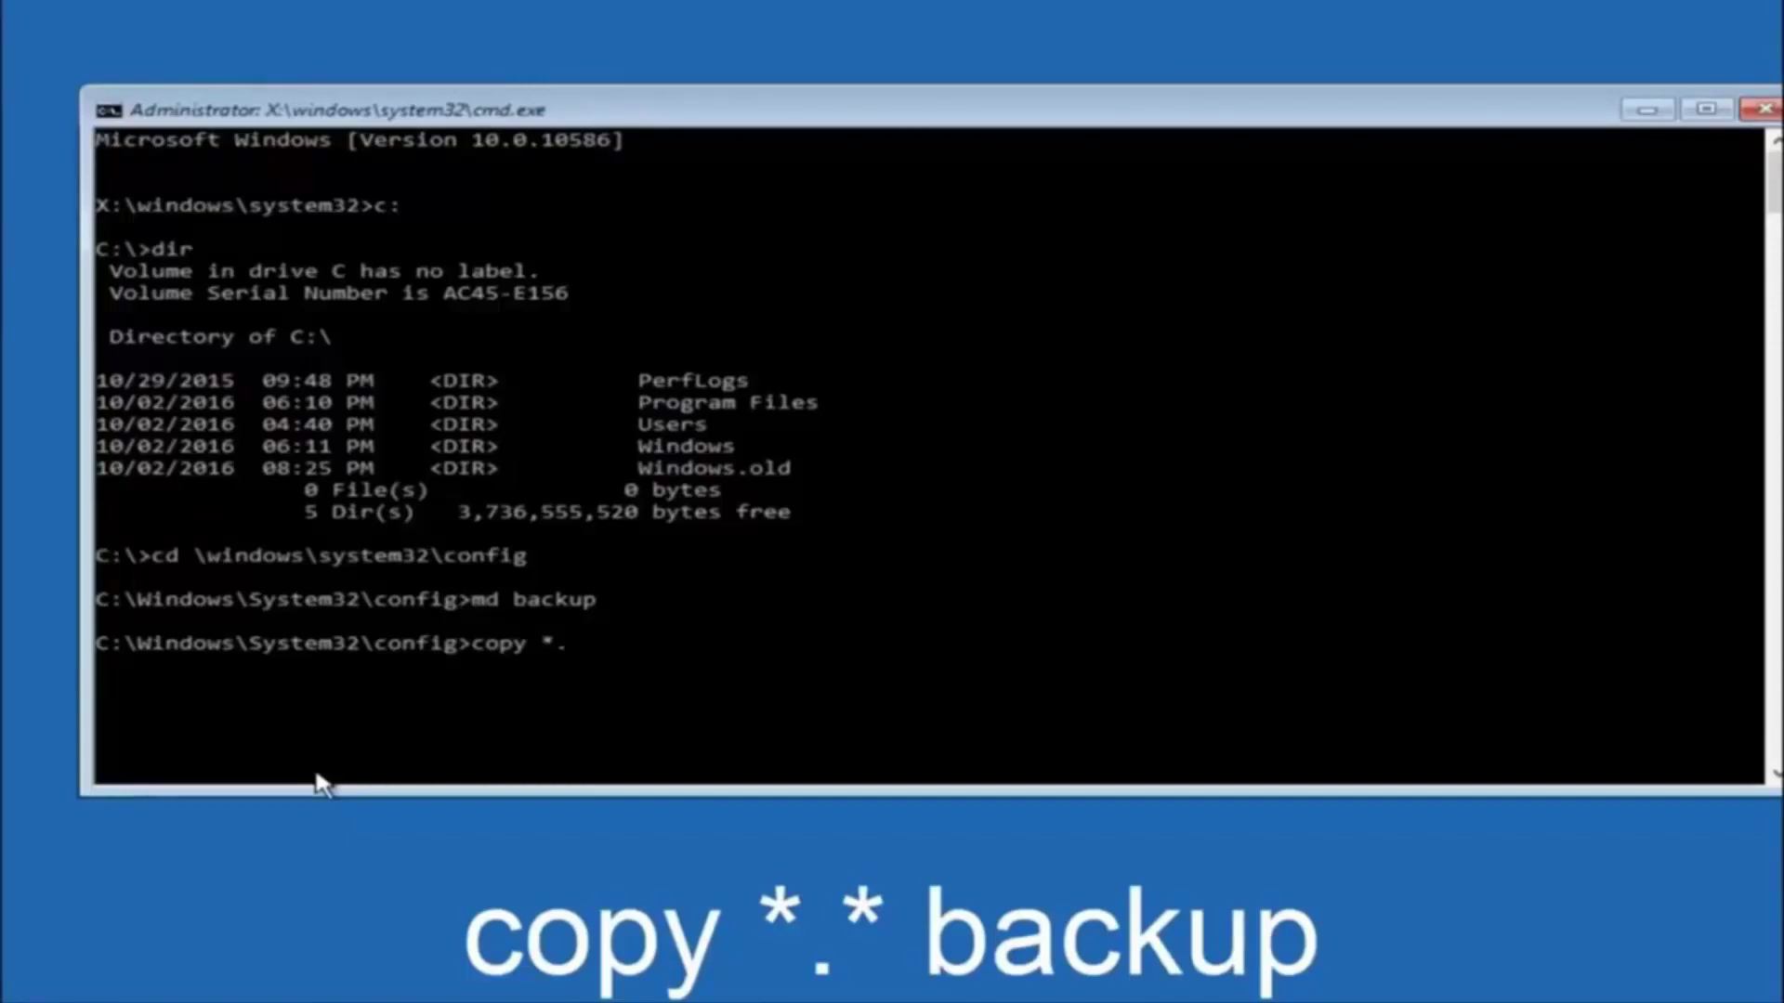
type("* backup")
key("Return")
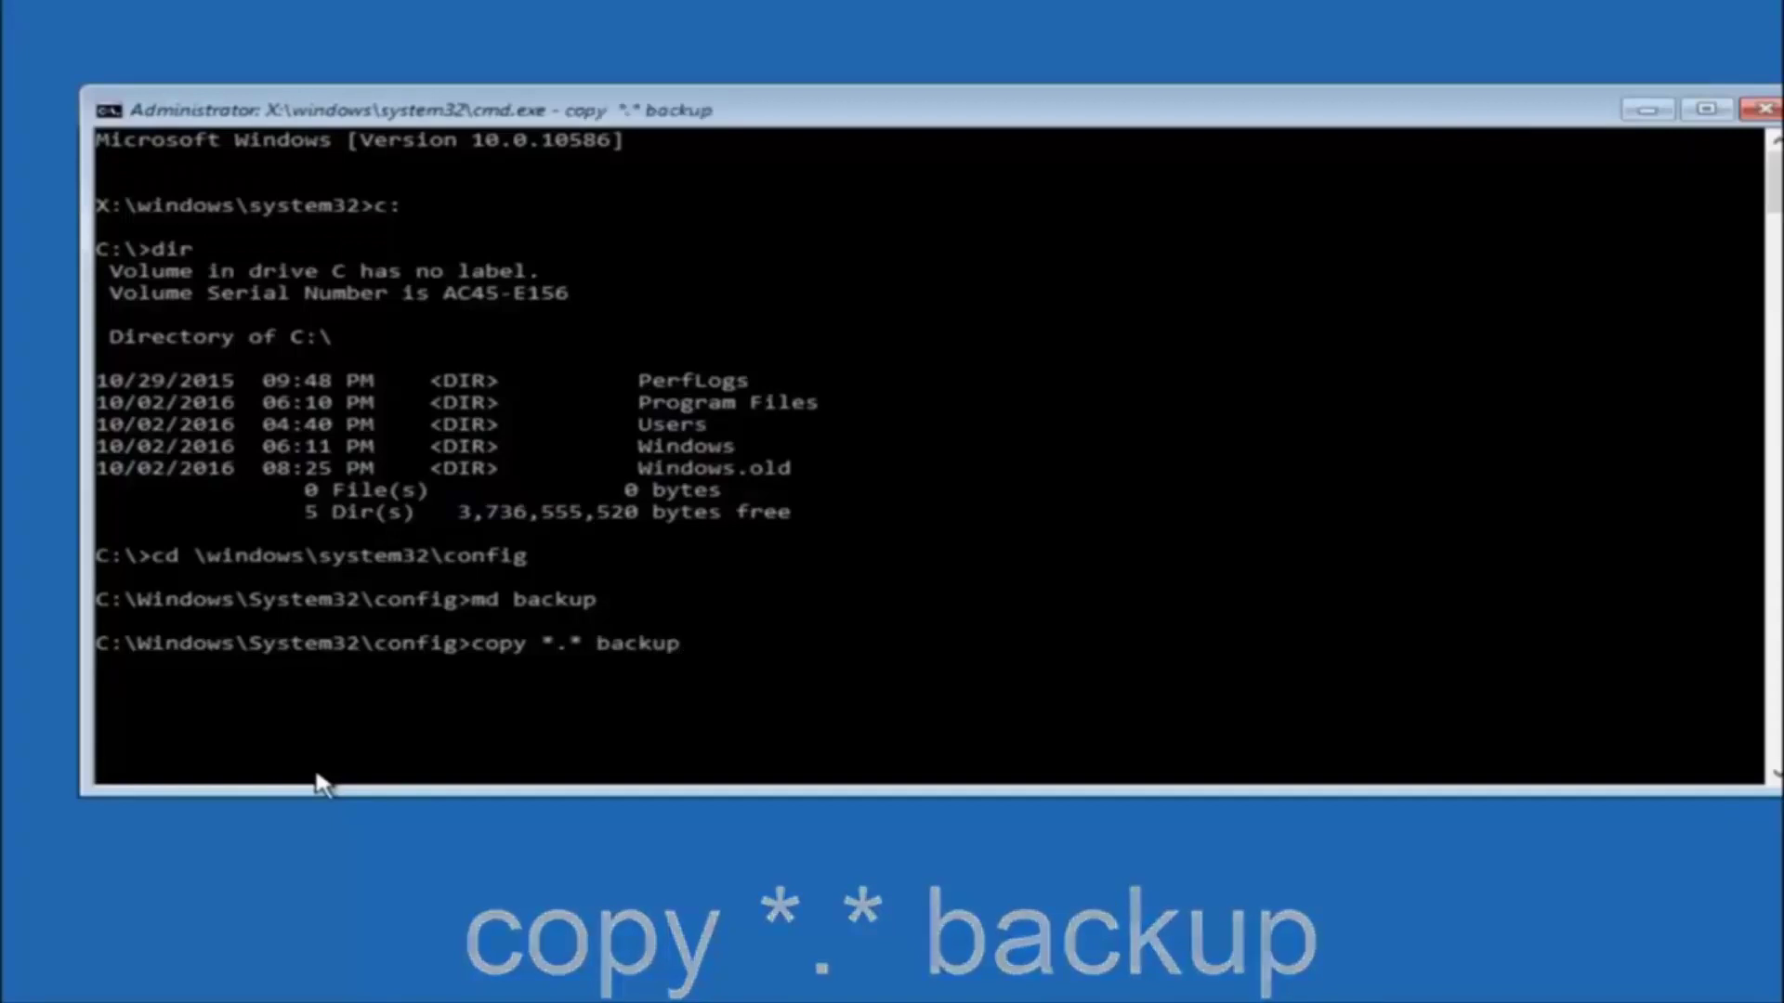
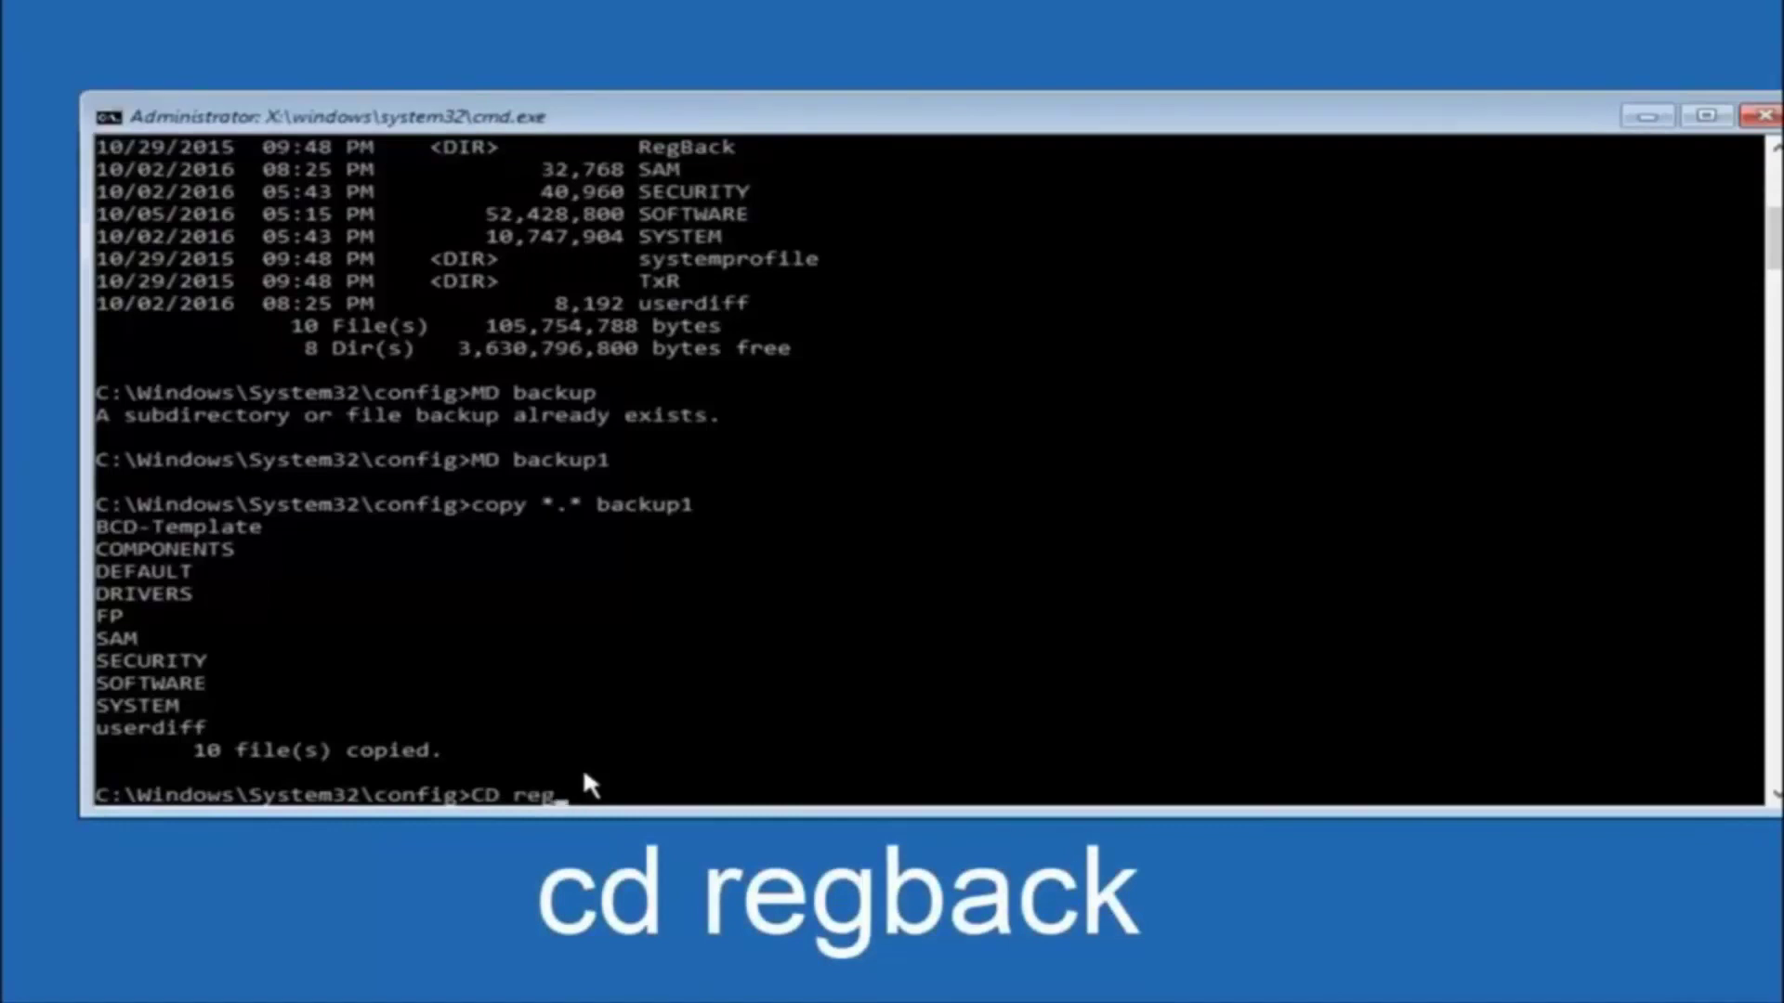
Change into the RegBack folder with CD regback and list its files with dir
type("ck")
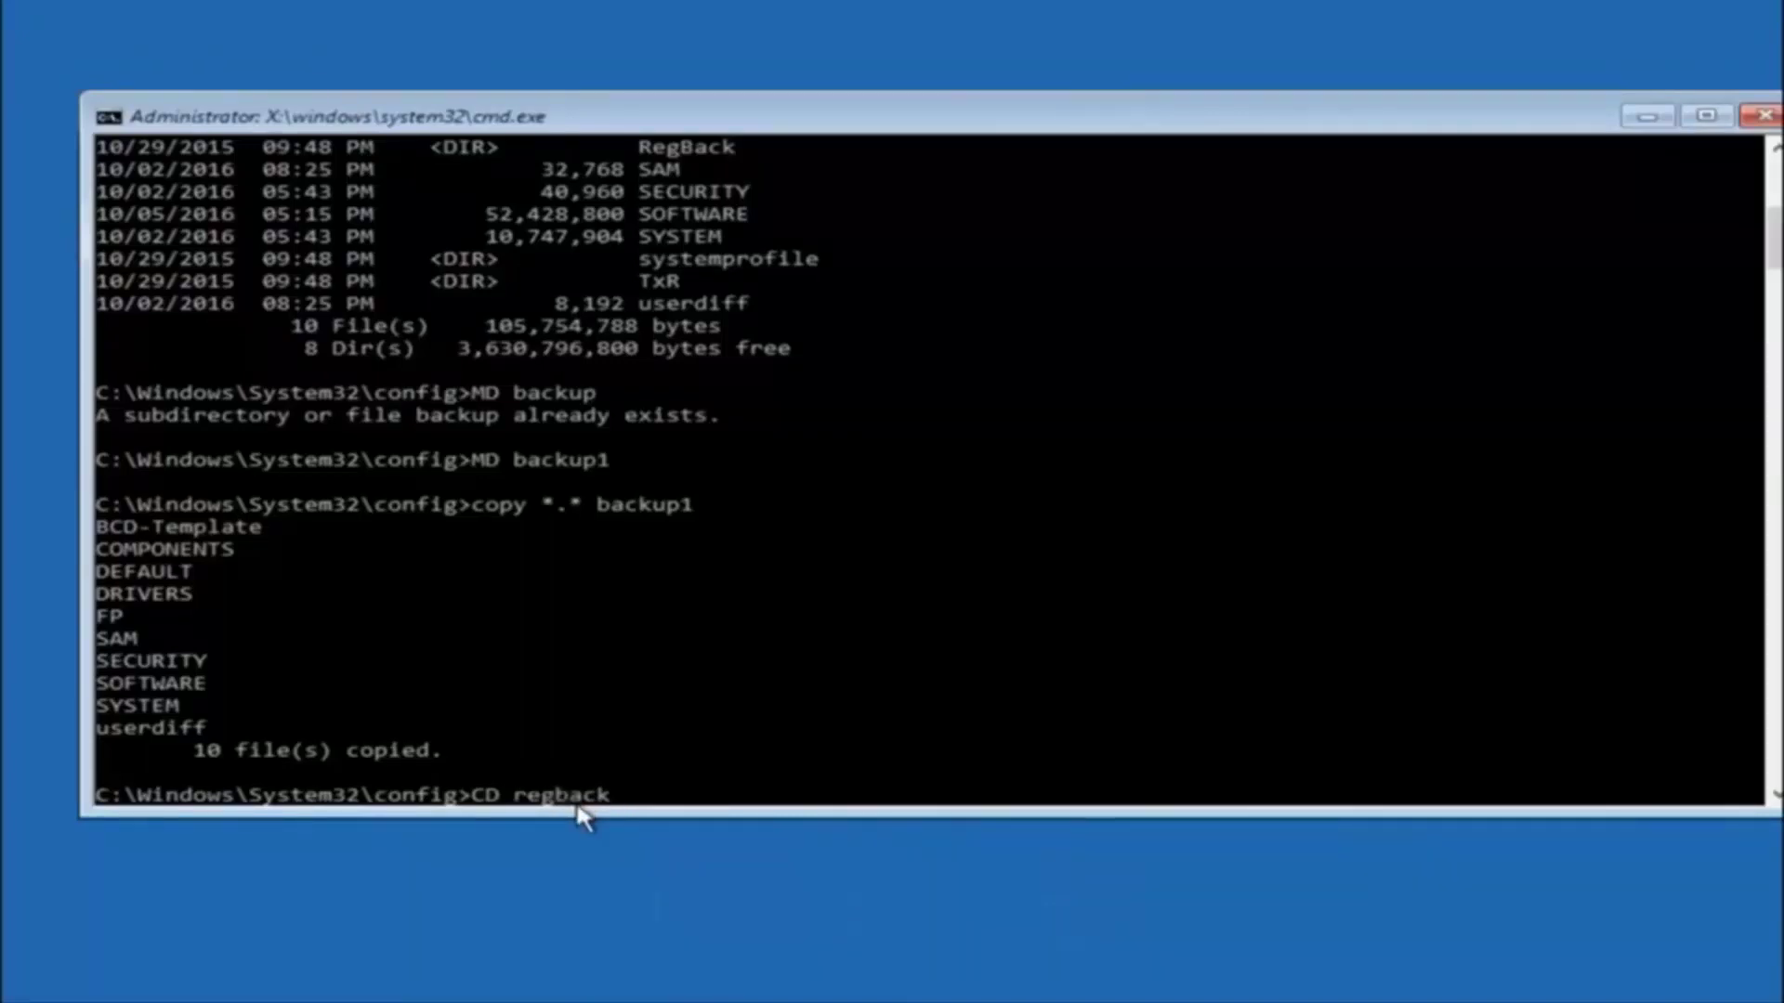
key("Return")
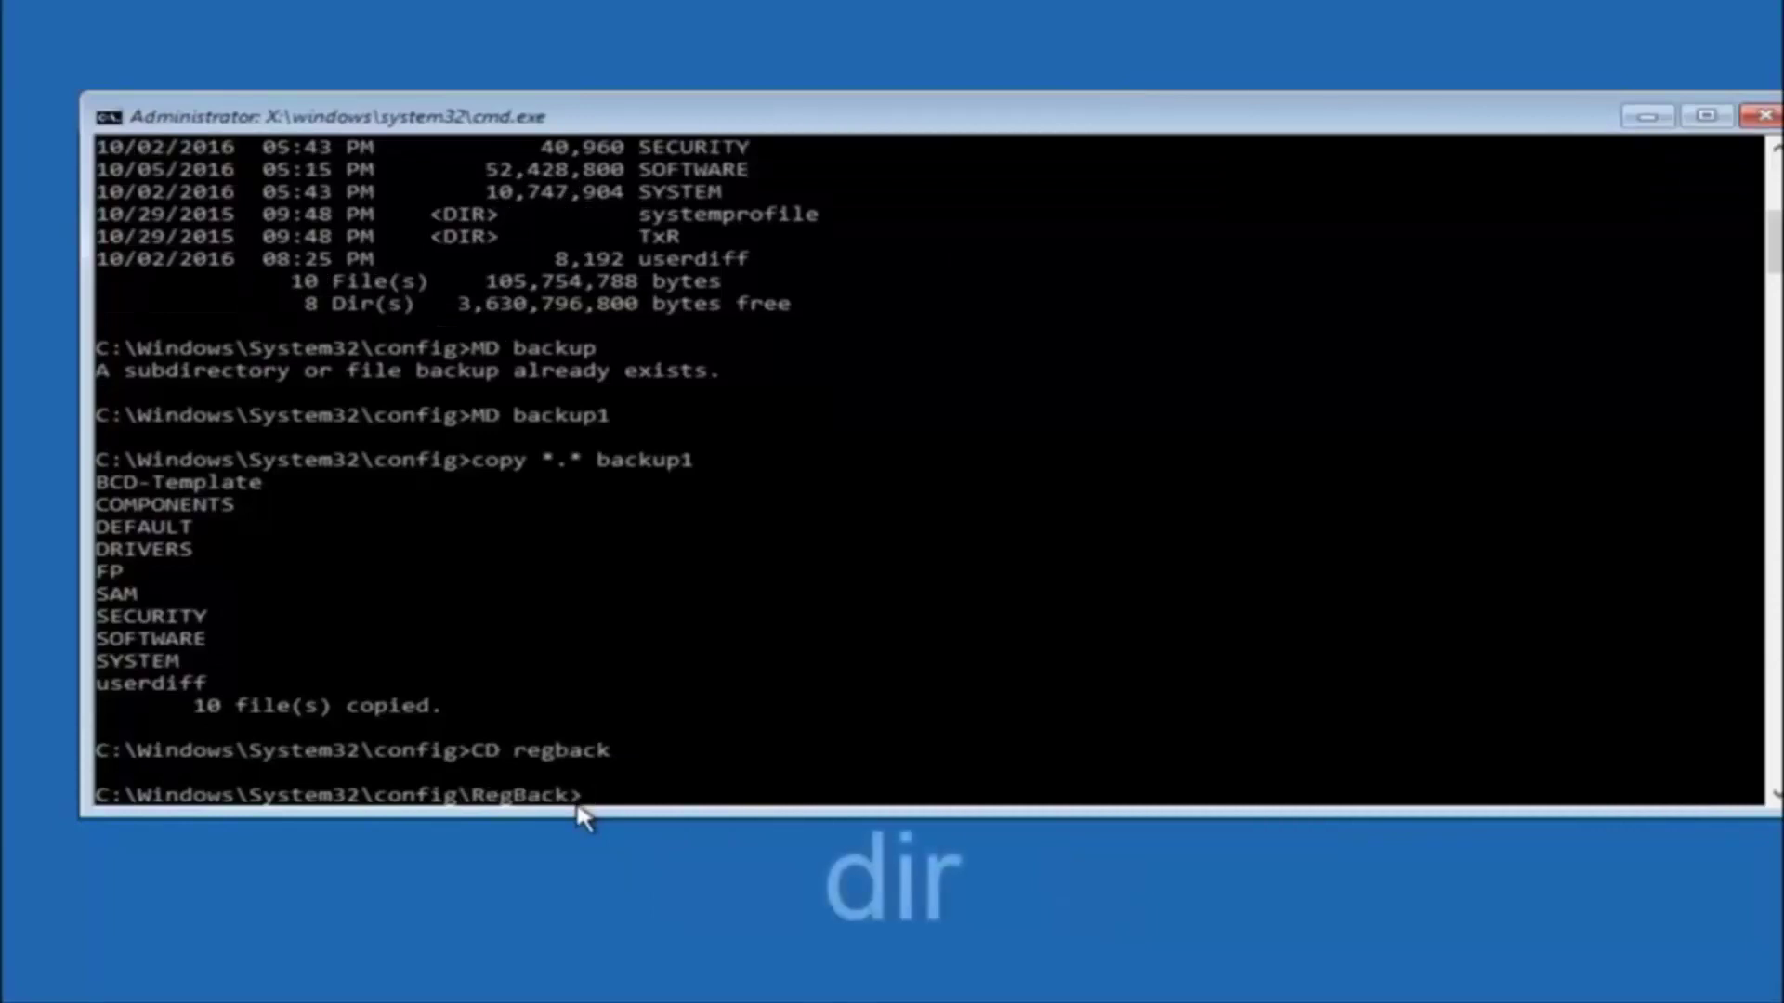
type("dir")
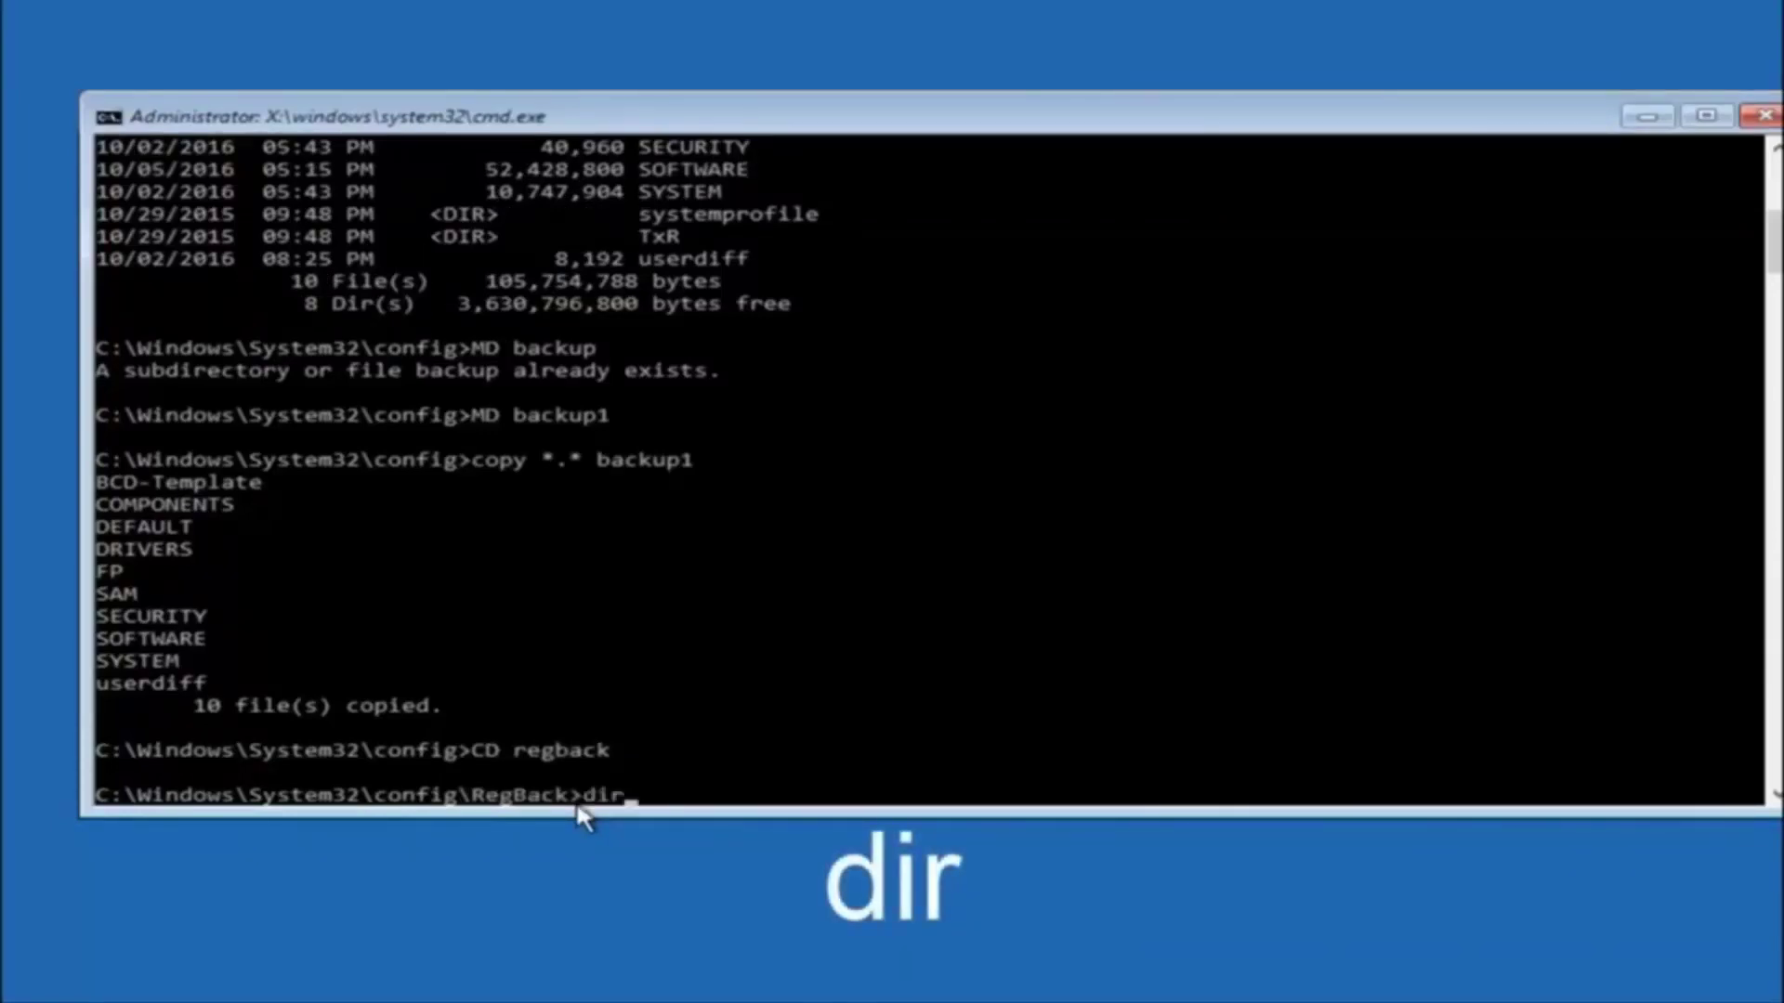
key("Return")
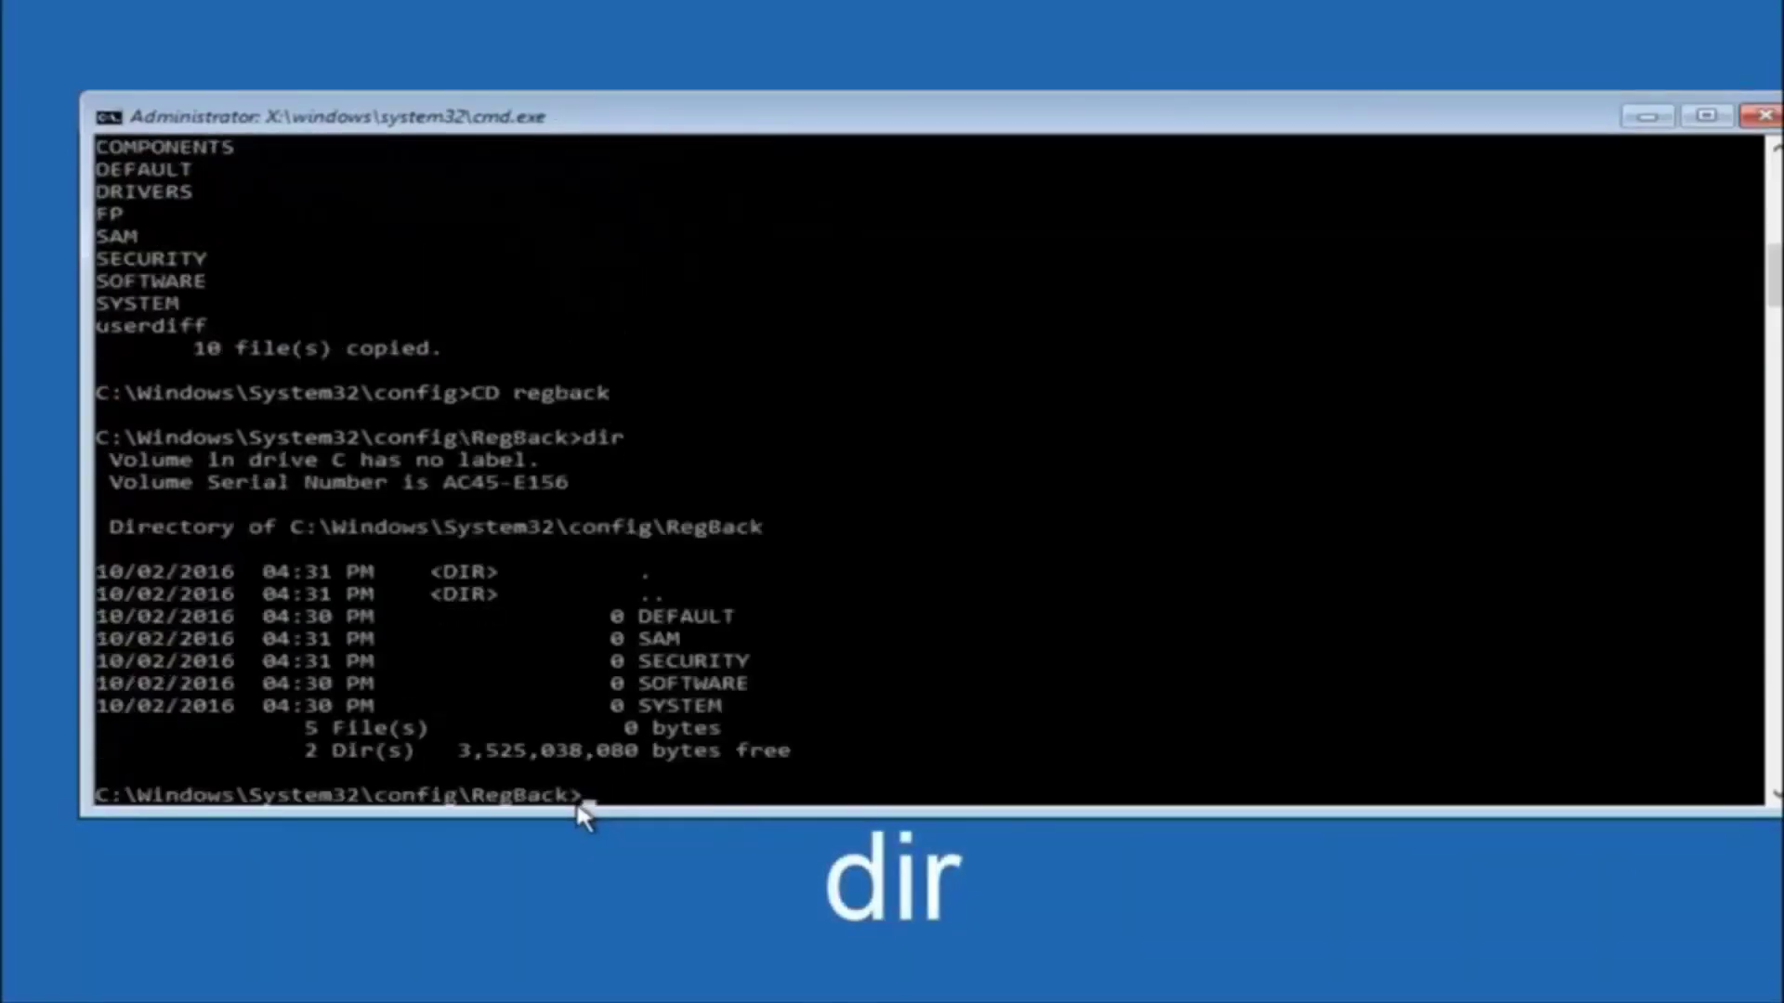
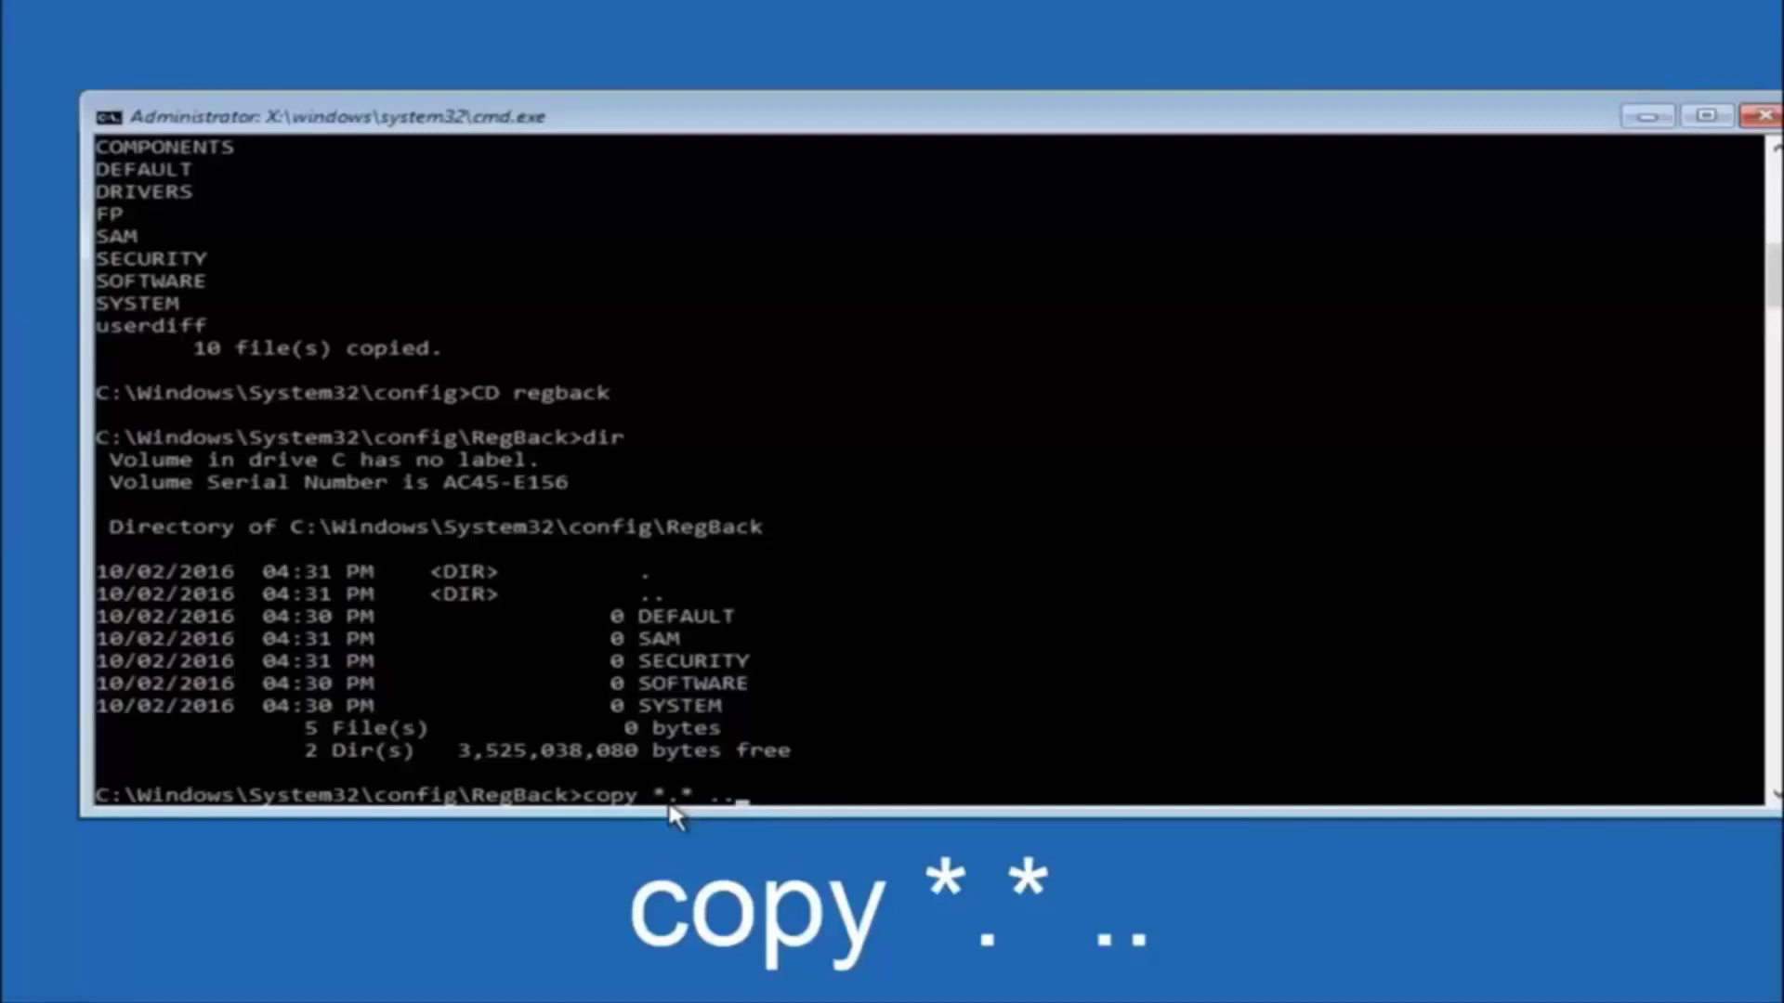
Copy all RegBack files to the parent config folder with copy *.* .., overwriting all existing files, and close the Command Prompt
key("Return")
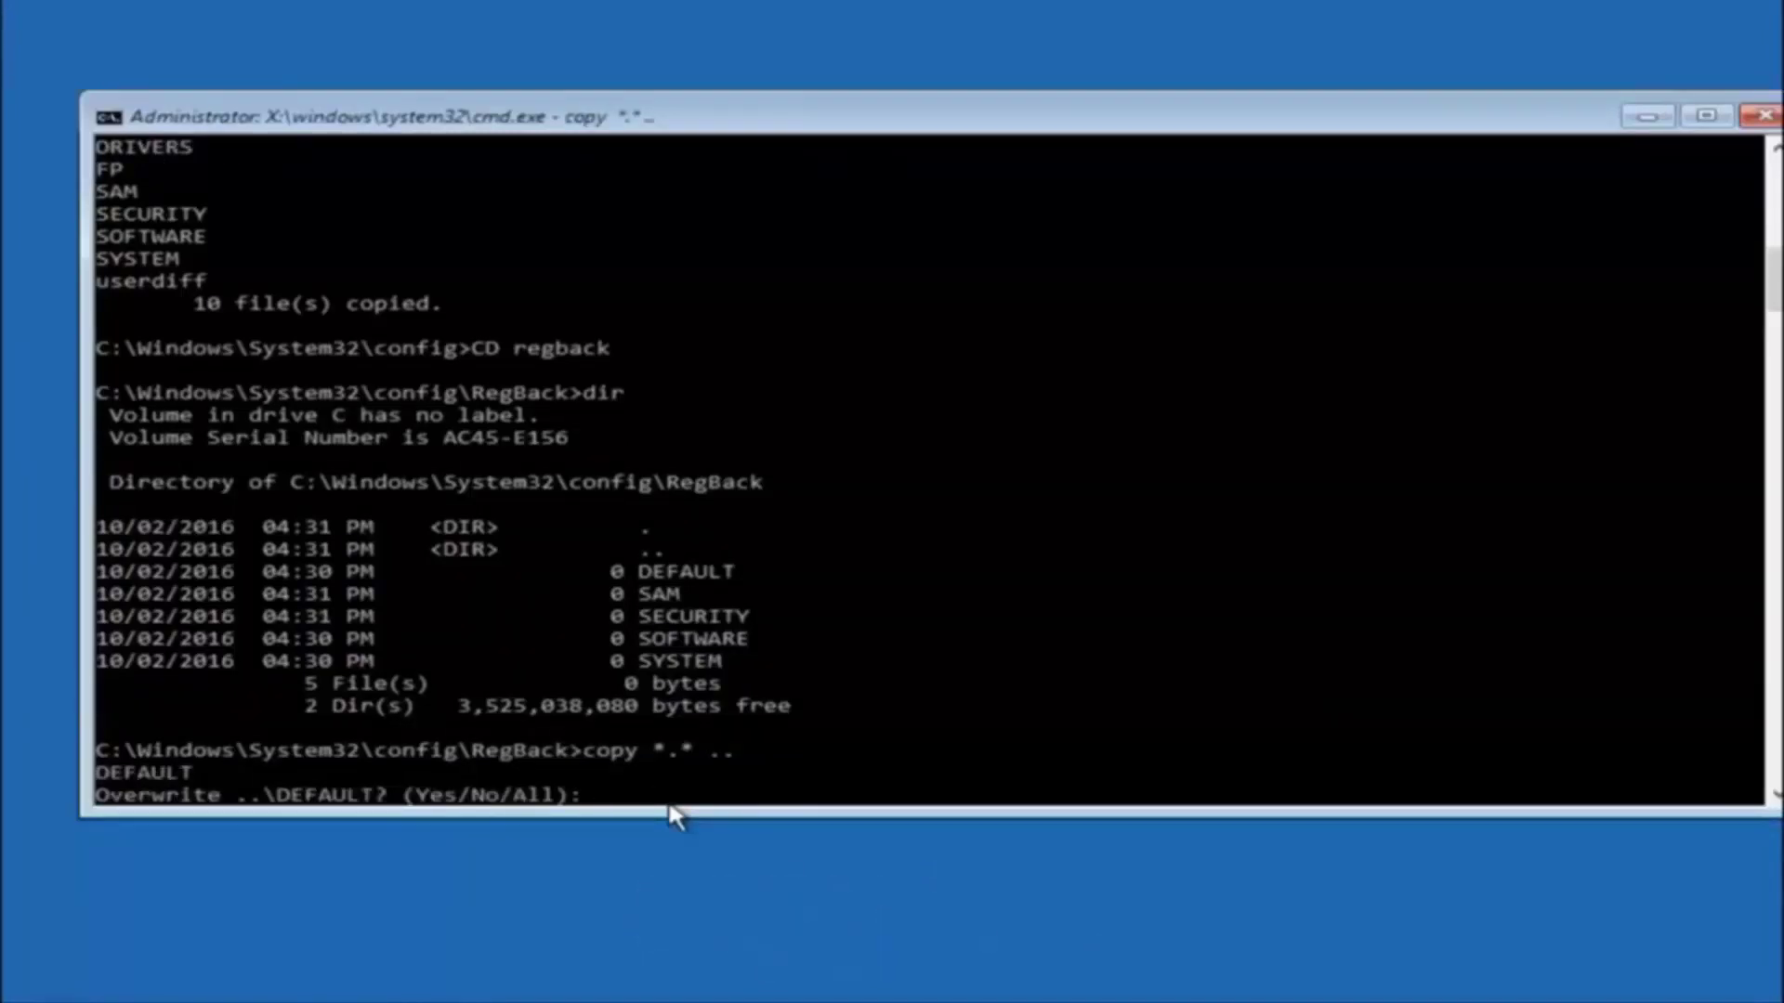
type("A")
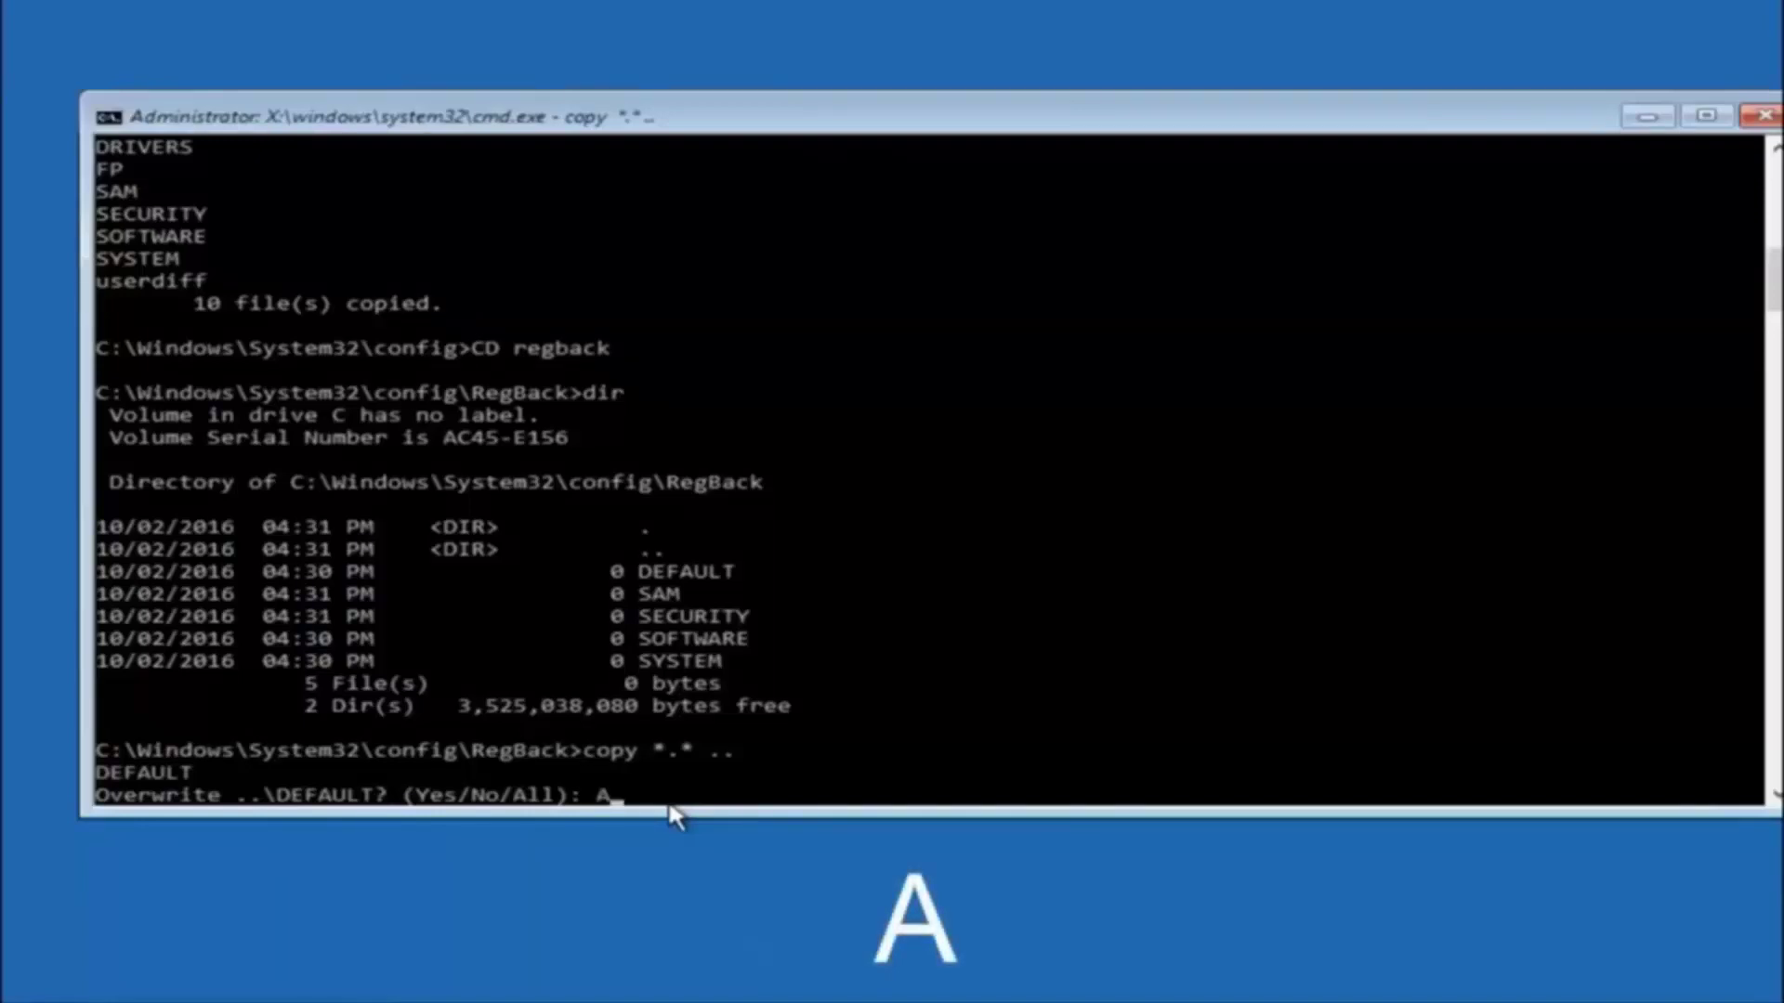
key("Return")
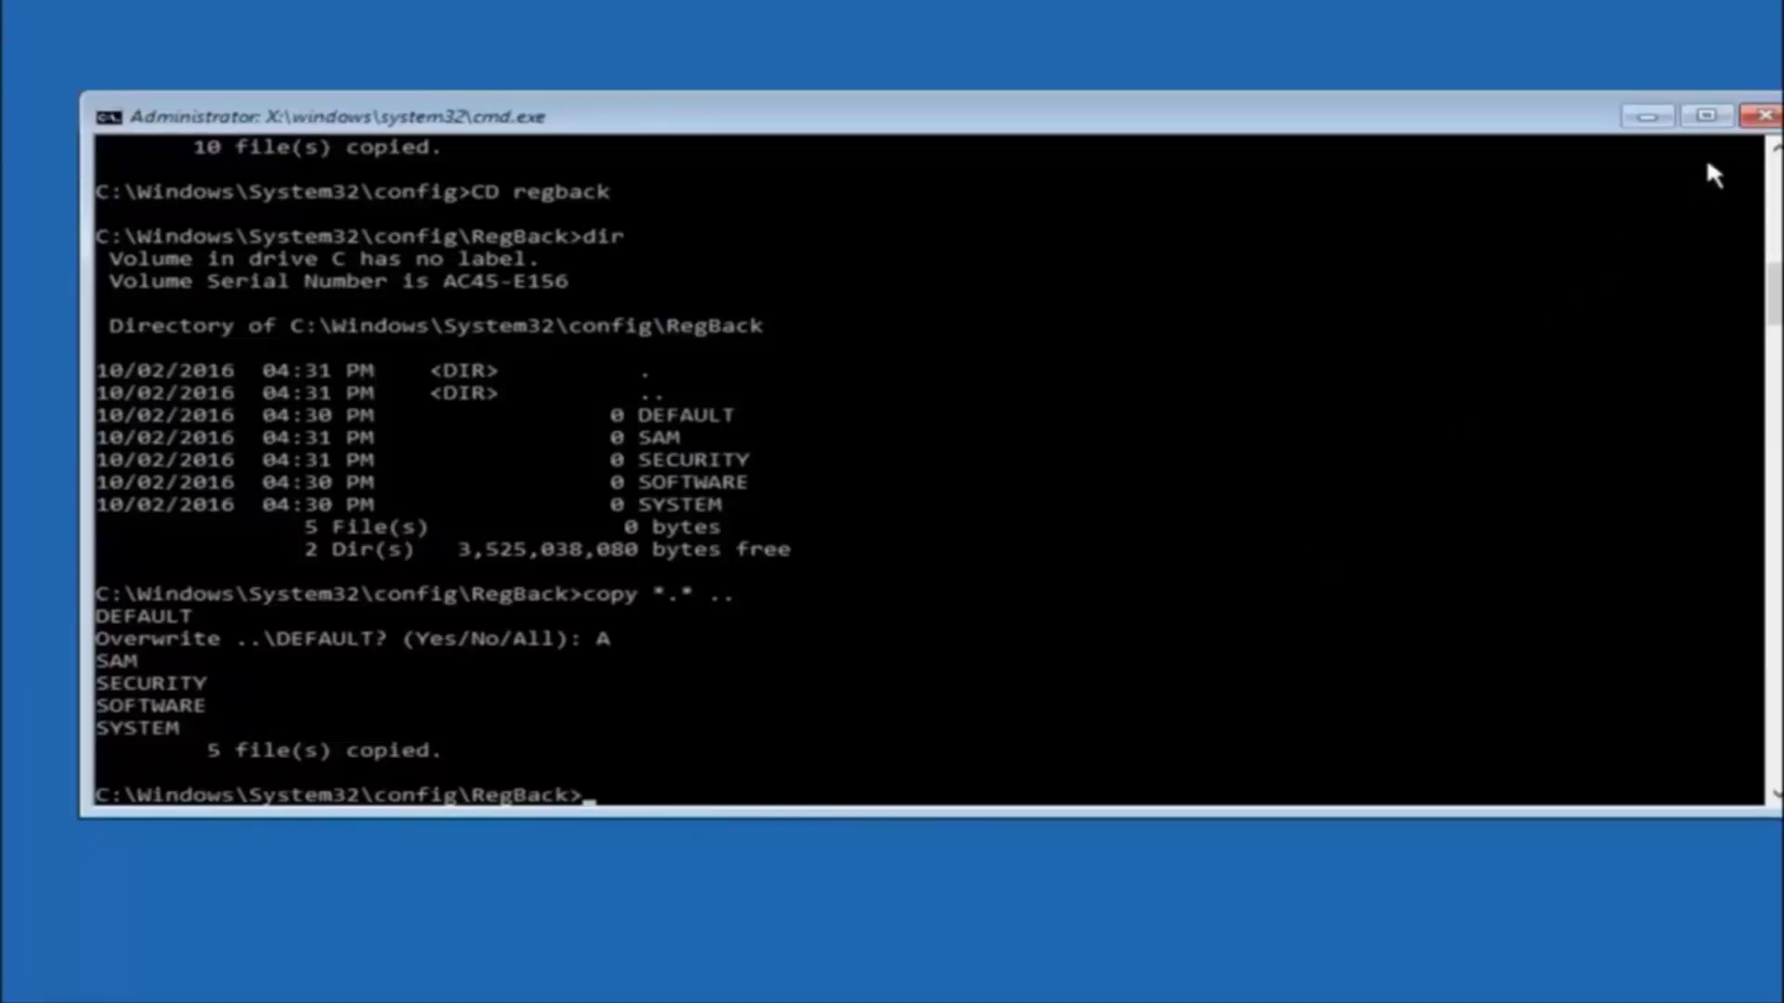
left_click(1762, 116)
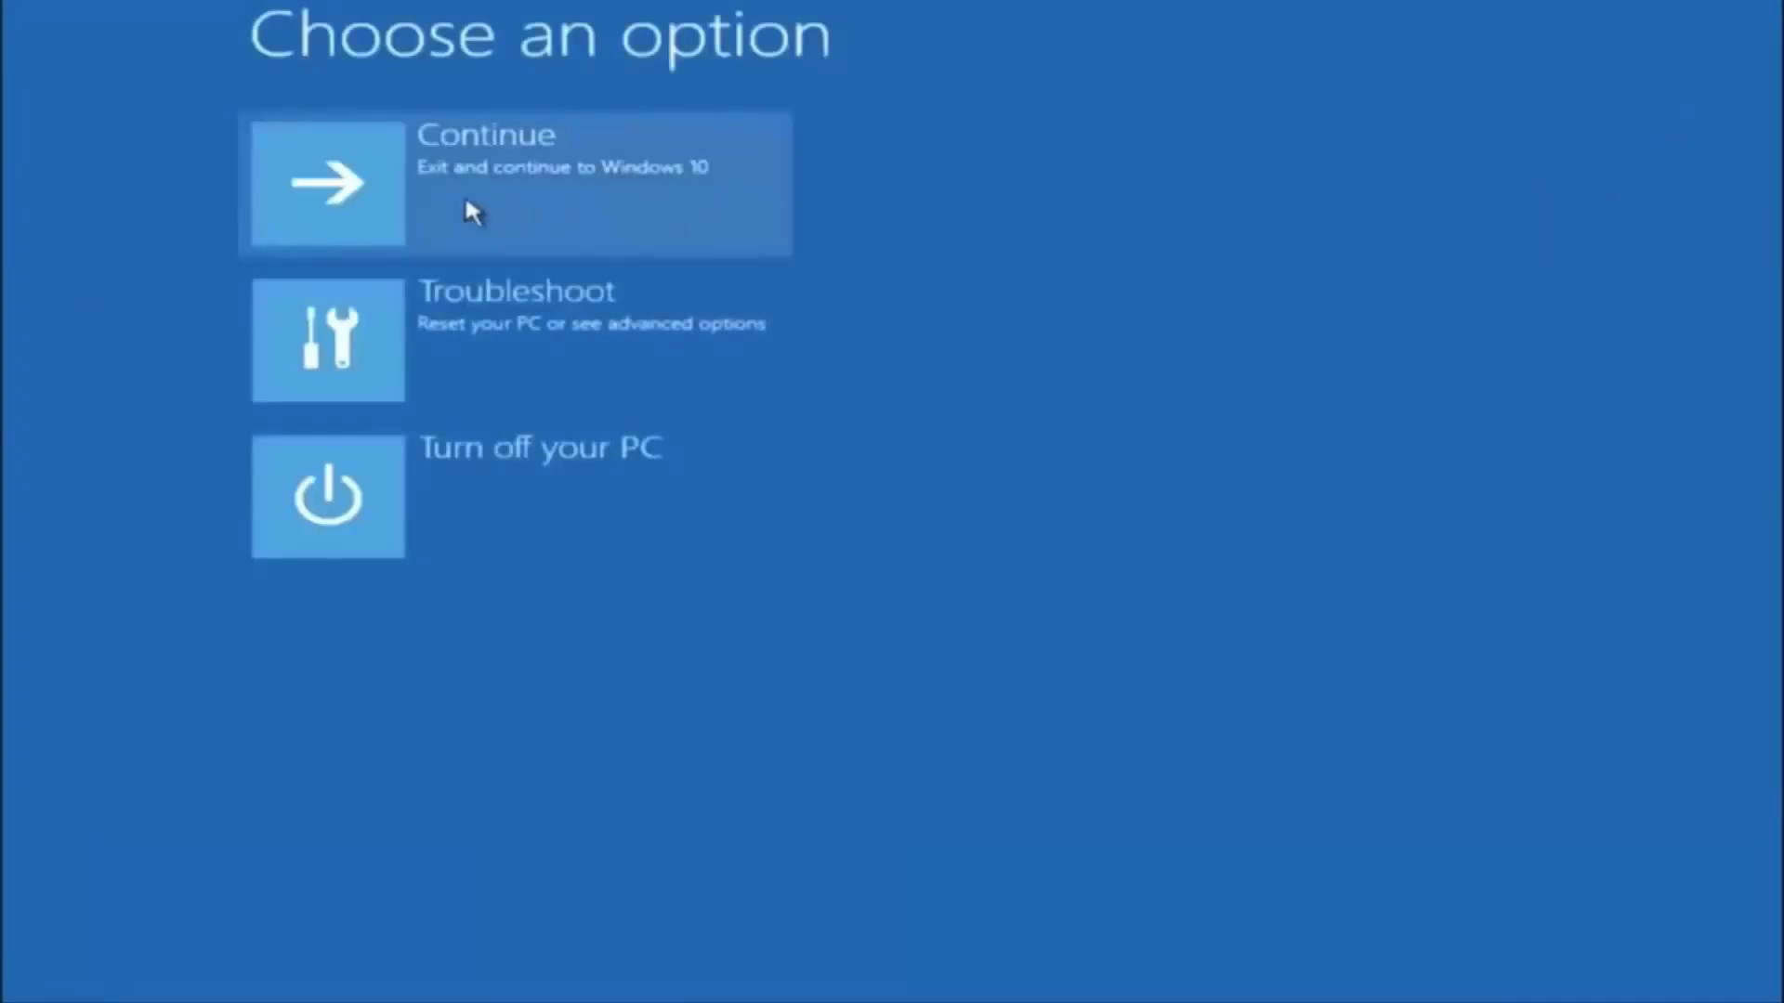